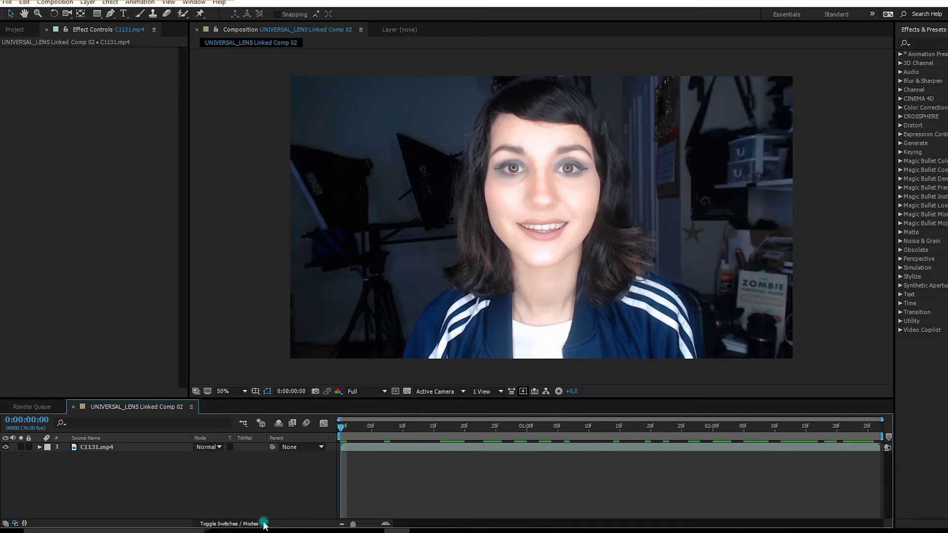
# - Duplicate the C1131.mp4 footage layer twice so there are three stacked copies
pyautogui.click(102, 449)
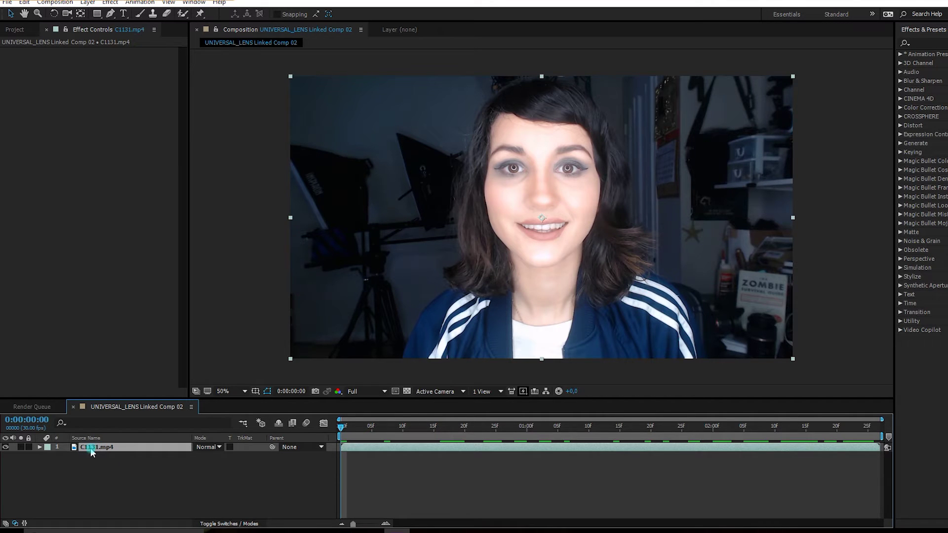
pyautogui.hotkey('ctrl', 'd')
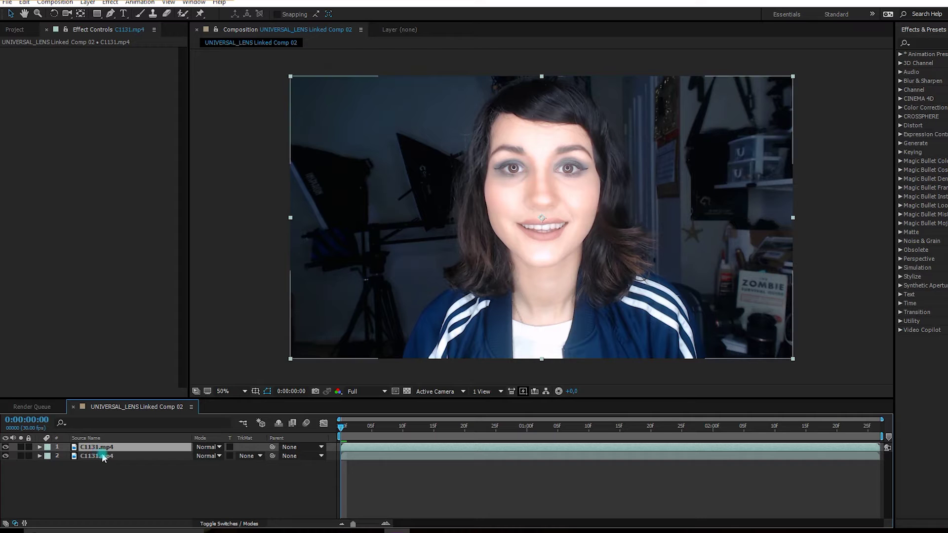
pyautogui.hotkey('ctrl', 'd')
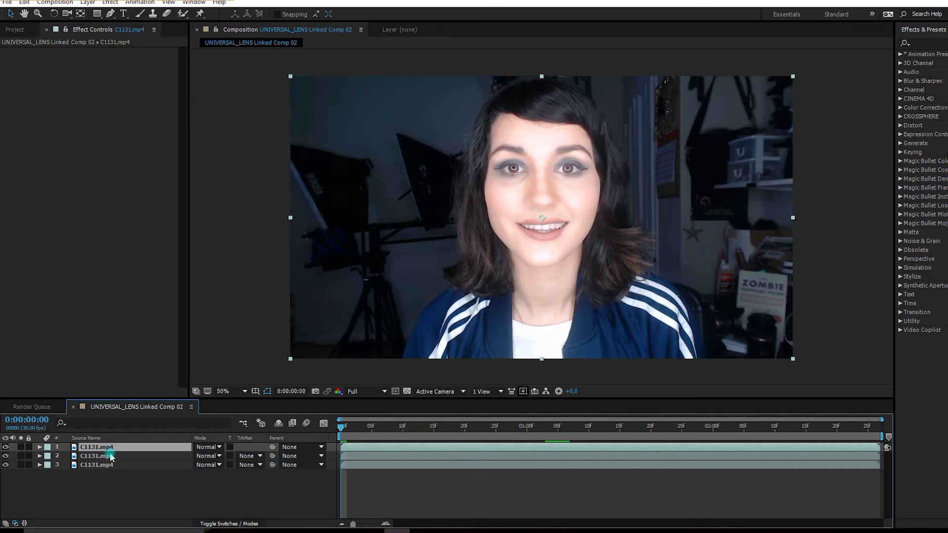
# - Draw a closed Pen tool mask around the woman's right eye on the top layer and check it in solo view
pyautogui.scroll(2, 571, 157)
pyautogui.click(110, 13)
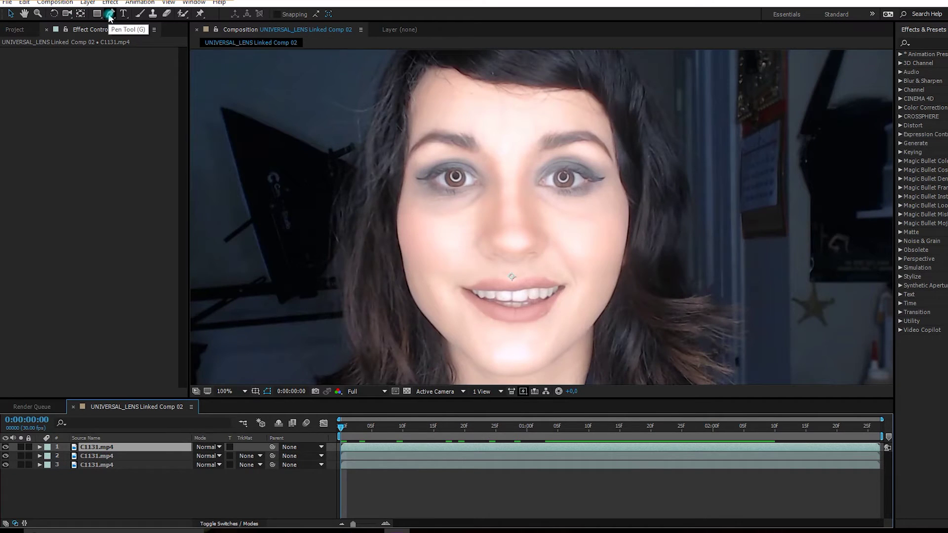
pyautogui.click(407, 177)
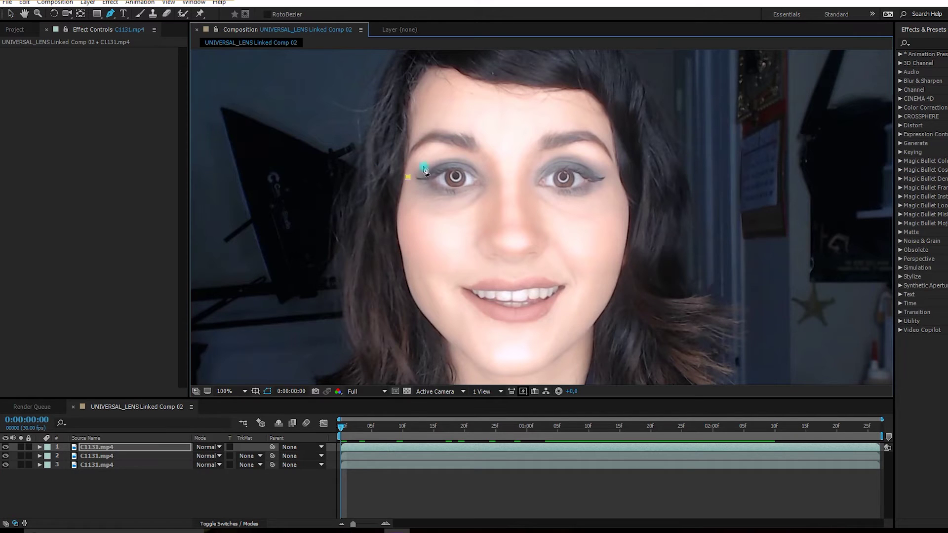
pyautogui.moveTo(450, 153); pyautogui.dragTo(488, 195)
pyautogui.click(486, 198)
pyautogui.click(468, 205)
pyautogui.click(433, 201)
pyautogui.click(408, 177)
pyautogui.click(21, 448)
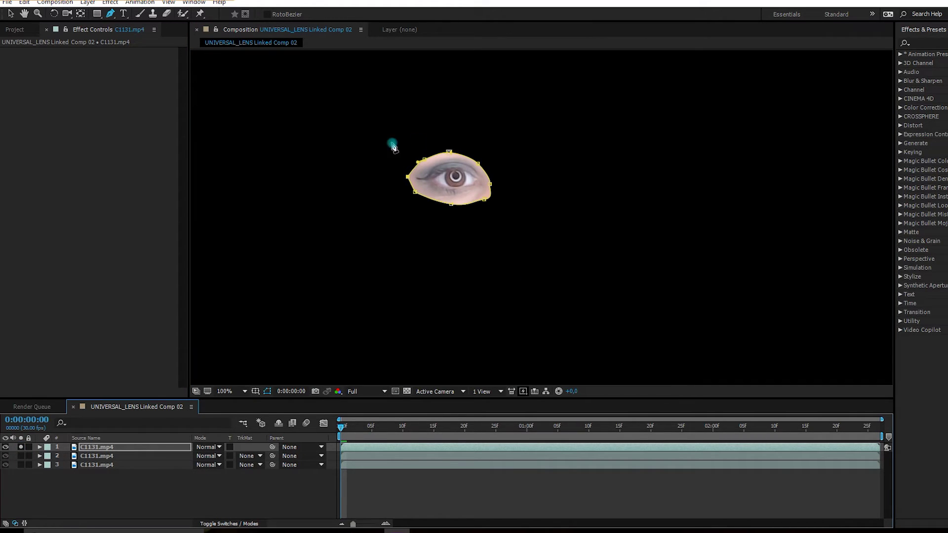
pyautogui.click(21, 447)
# - Set the top layer's Mask Feather to 30 pixels and check the soft edge in solo view
pyautogui.click(39, 447)
pyautogui.click(57, 465)
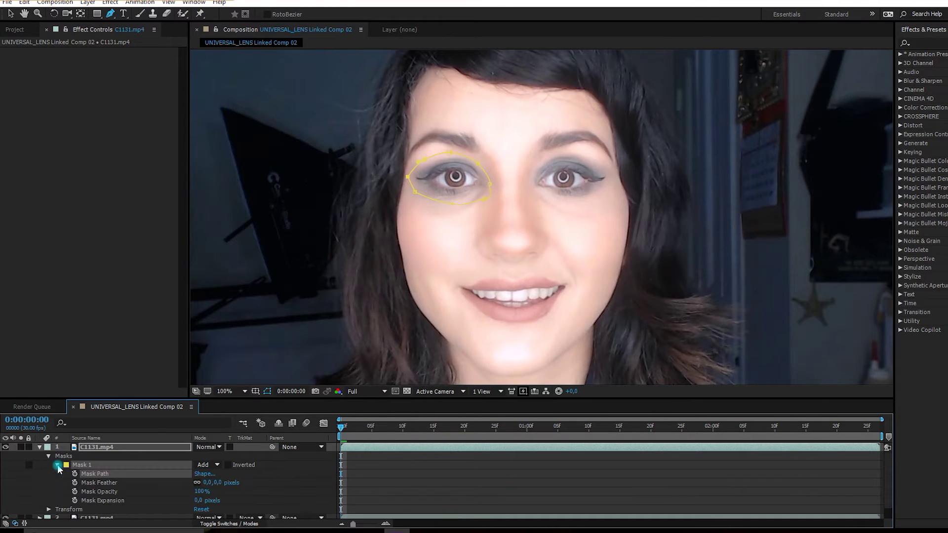
pyautogui.click(219, 482)
pyautogui.click(20, 447)
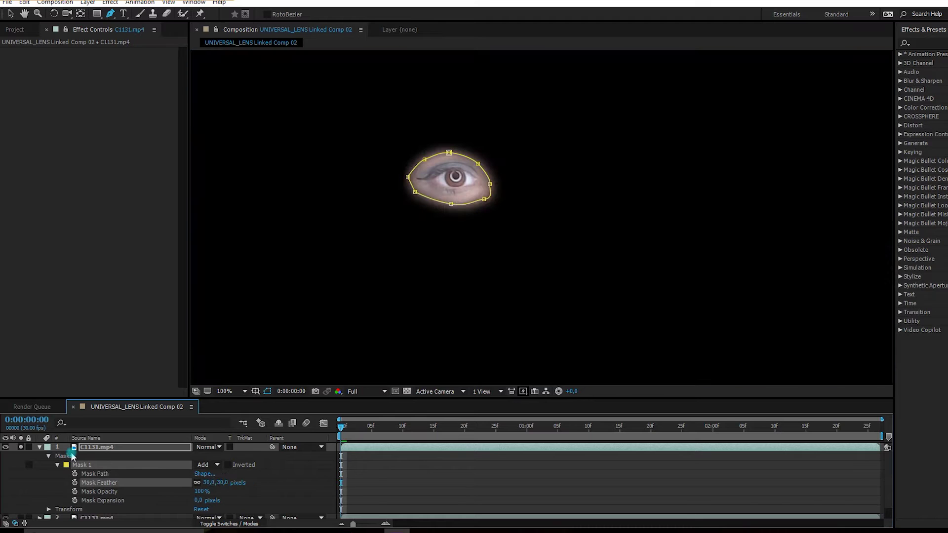
pyautogui.click(21, 447)
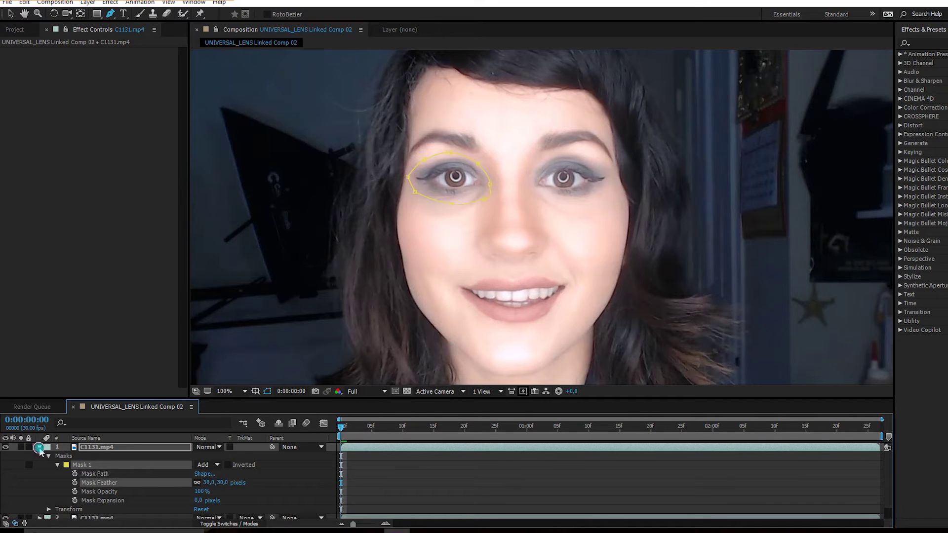
pyautogui.click(39, 447)
# - Draw a closed Pen tool mask around the woman's left eye on the second layer
pyautogui.click(96, 456)
pyautogui.click(525, 177)
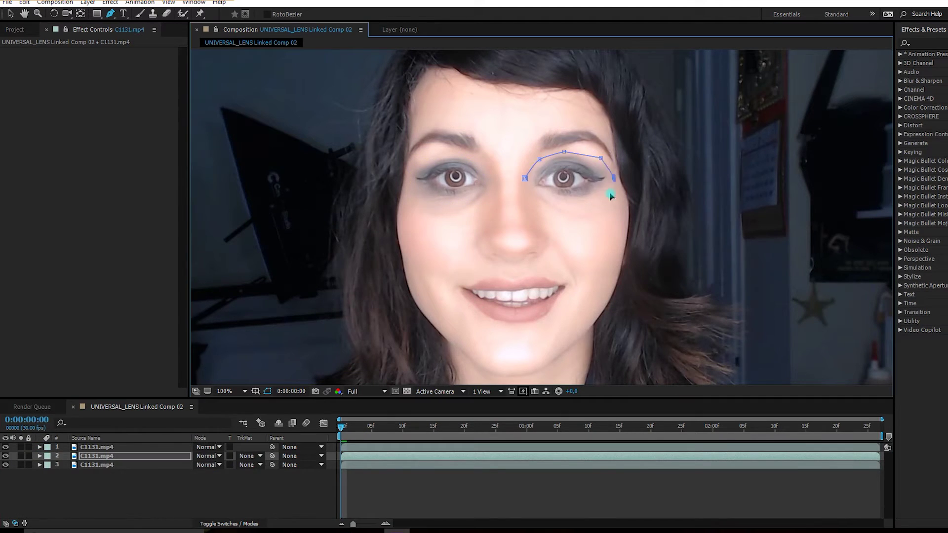
pyautogui.moveTo(604, 195); pyautogui.dragTo(572, 200)
pyautogui.moveTo(551, 202); pyautogui.dragTo(538, 197)
pyautogui.click(530, 190)
pyautogui.click(525, 178)
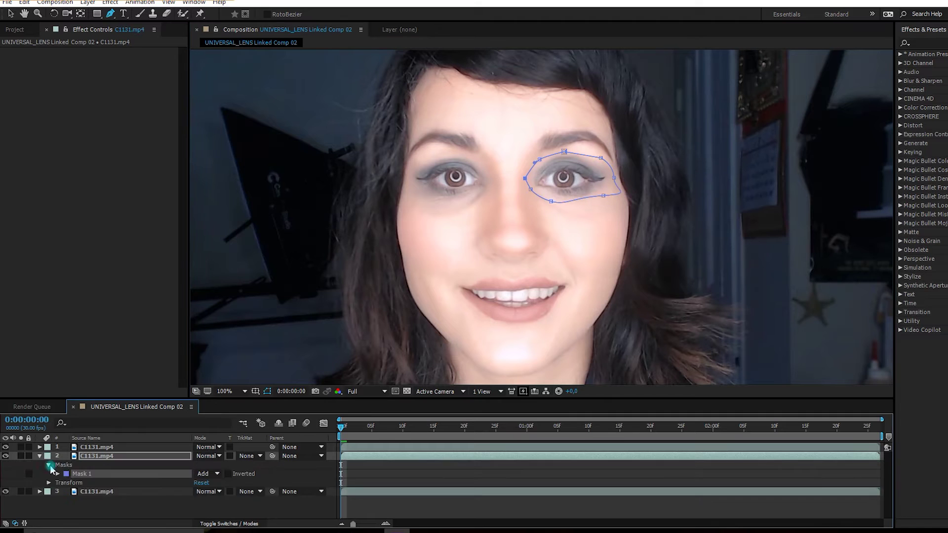
# - Set the second layer's Mask Feather to 30 pixels
pyautogui.click(58, 474)
pyautogui.click(220, 492)
pyautogui.write('30')
pyautogui.press('Return')
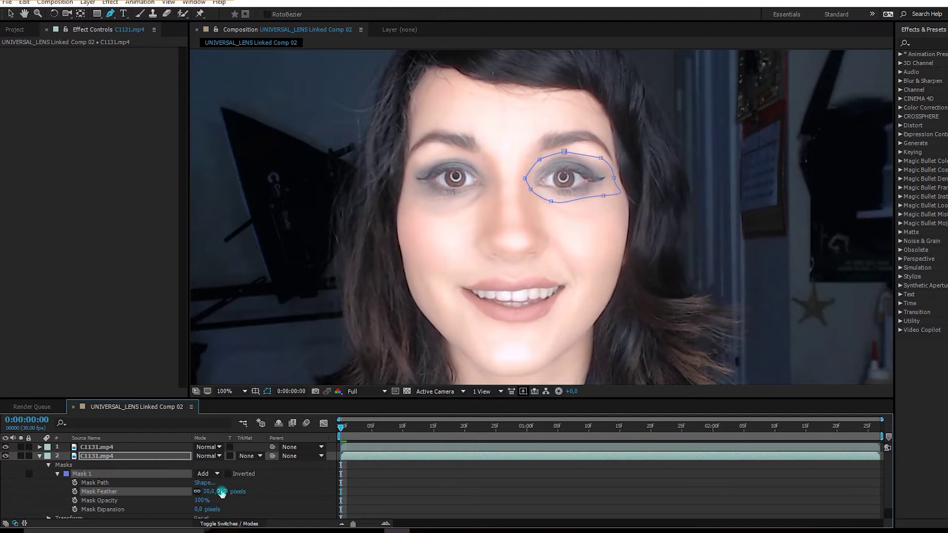
# - Rename the masked layers "left eye" and "right eye" and the unmasked footage layer "face"
pyautogui.click(98, 458)
pyautogui.hotkey('ctrl', 'd')
pyautogui.rightClick(90, 460)
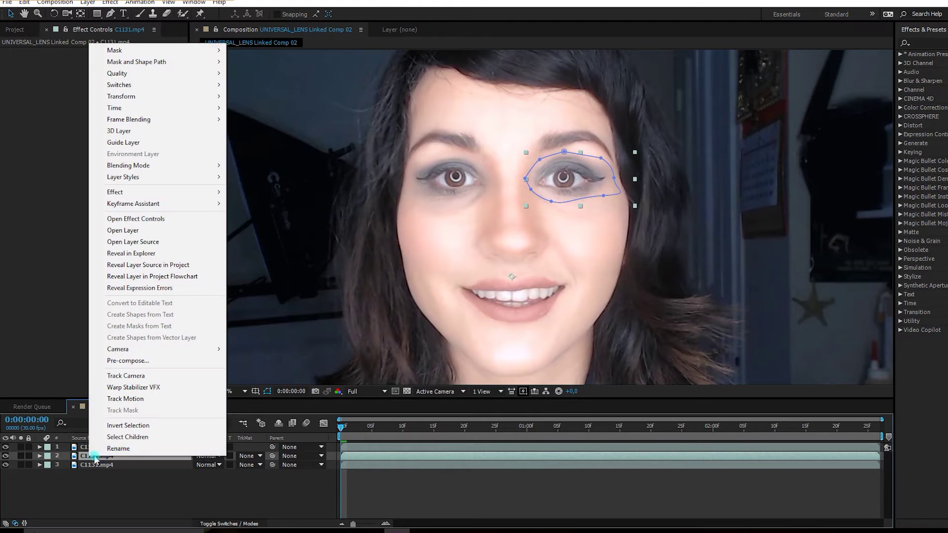
pyautogui.click(112, 448)
pyautogui.write('le')
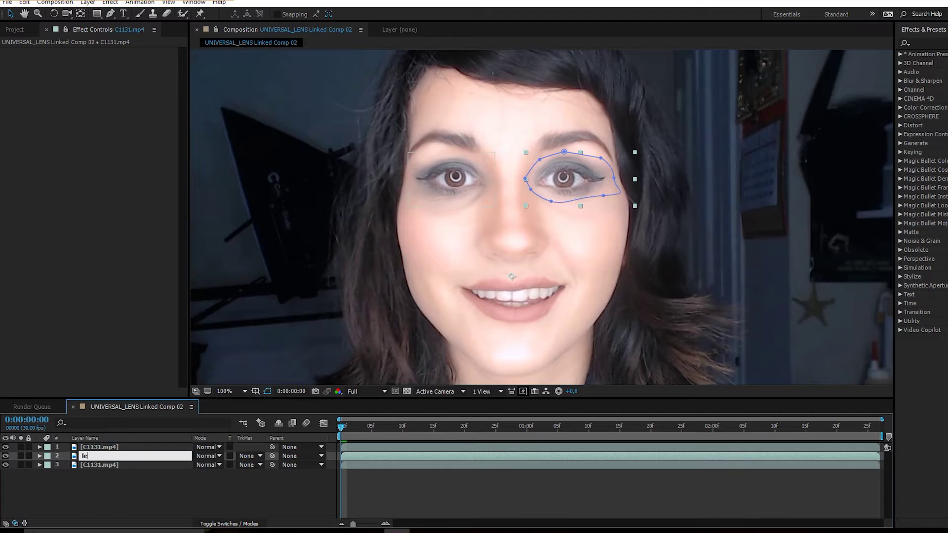
pyautogui.write('ft eye')
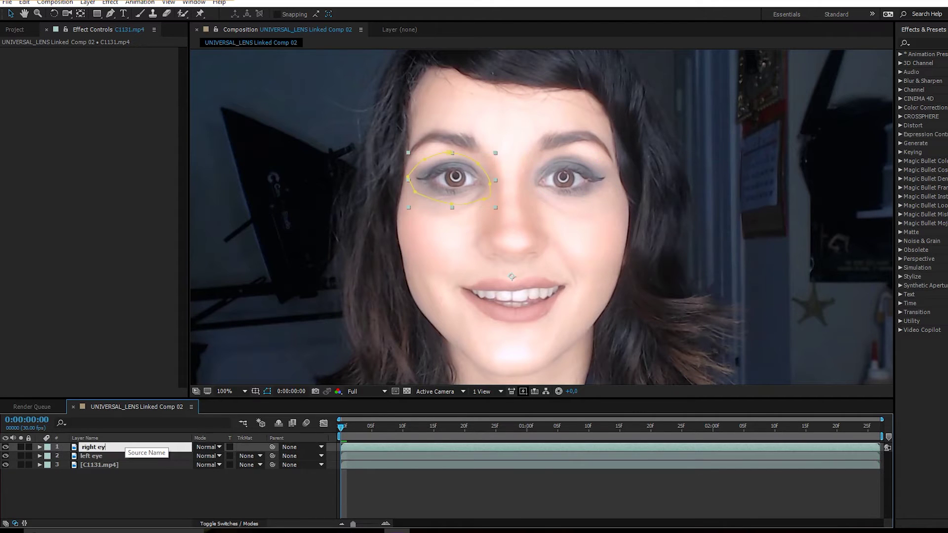
pyautogui.press('Return')
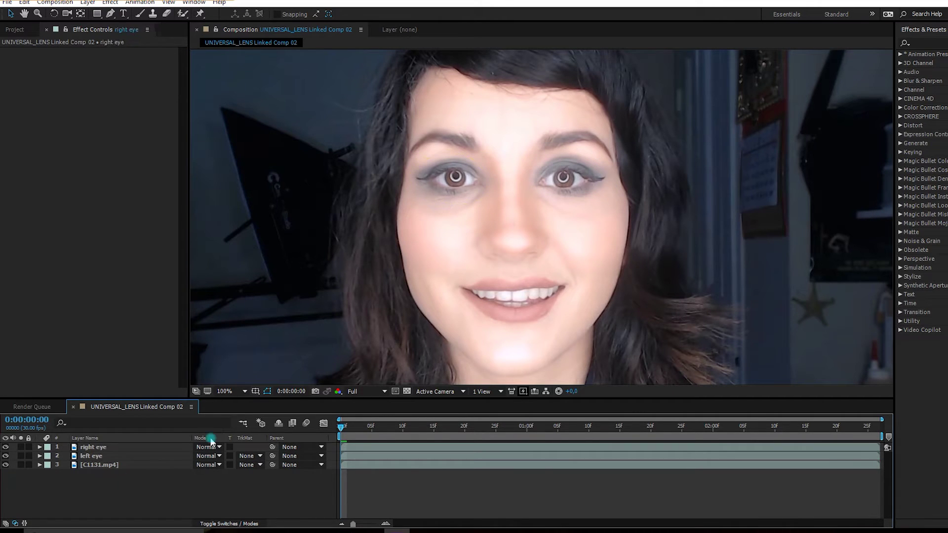
pyautogui.click(99, 465)
pyautogui.press('Return')
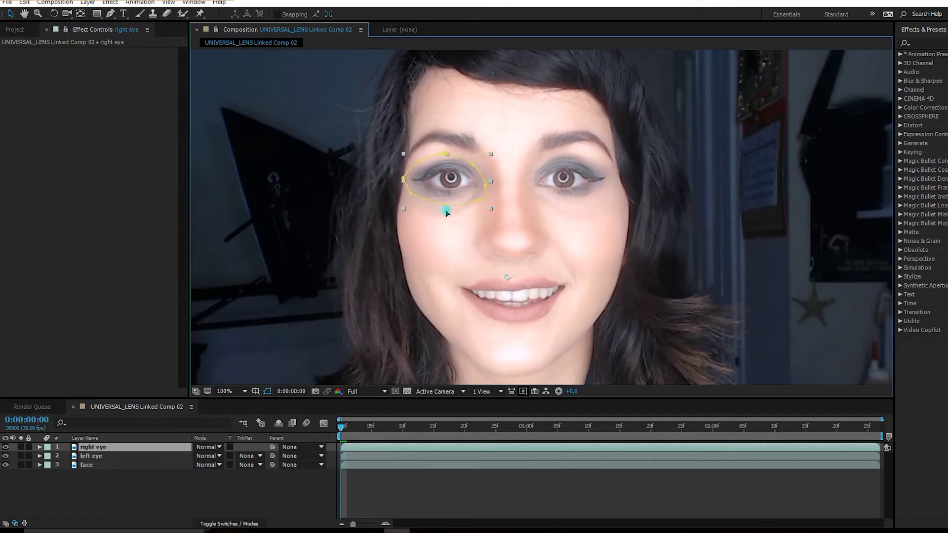
# - Move the right eye layer onto the cheek below the original eye and scale it down slightly
pyautogui.moveTo(446, 212)
pyautogui.mouseDown()
pyautogui.moveTo(454, 236)
pyautogui.moveTo(455, 225)
pyautogui.mouseUp()
pyautogui.moveTo(488, 194); pyautogui.dragTo(492, 195)
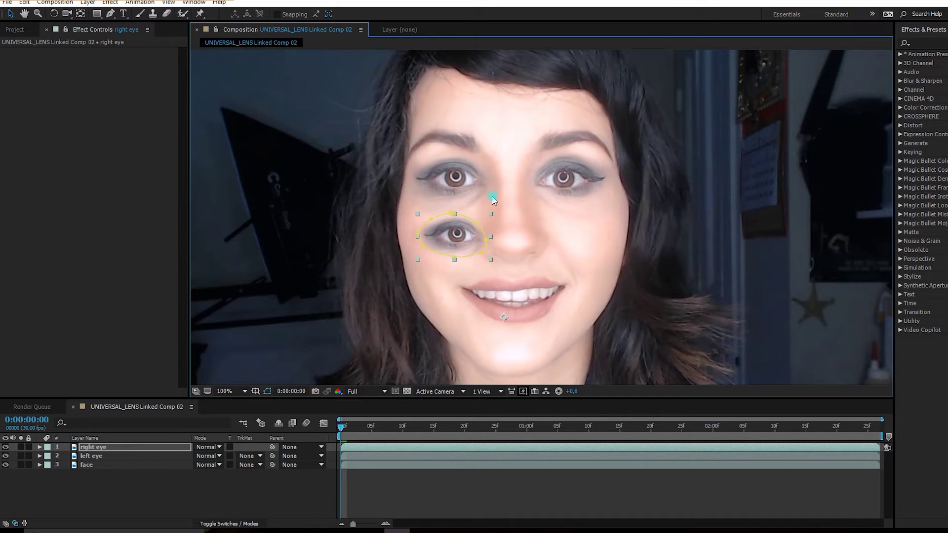
pyautogui.moveTo(380, 426); pyautogui.dragTo(305, 429)
# - Start Mask Path keyframes on the right eye layer at the first frame and realign its mask with the eye at 0:00:01:01
pyautogui.click(89, 449)
pyautogui.click(40, 448)
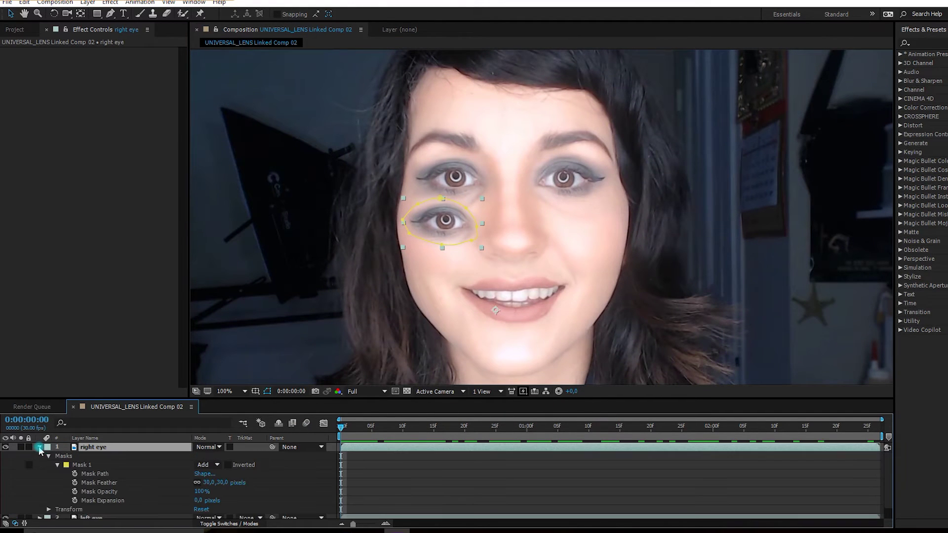
pyautogui.click(75, 474)
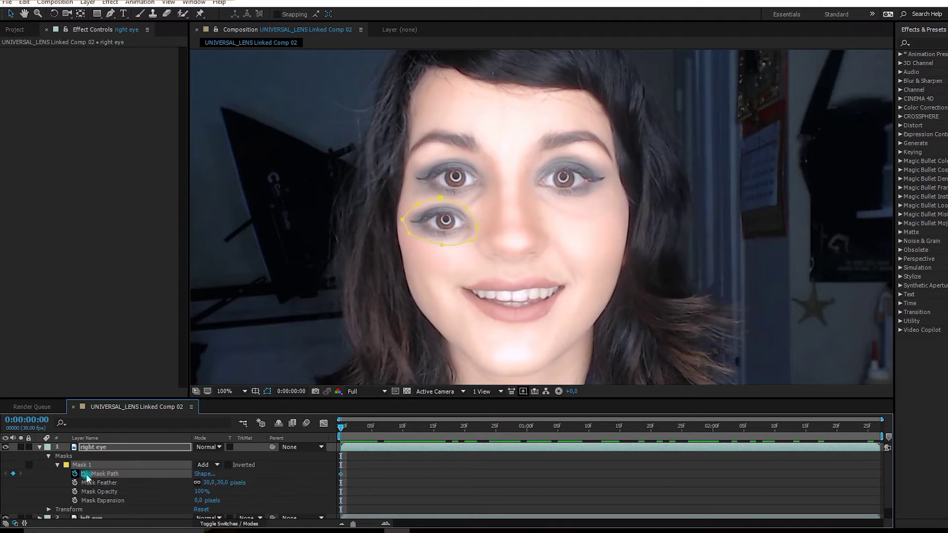
pyautogui.moveTo(366, 437); pyautogui.dragTo(532, 428)
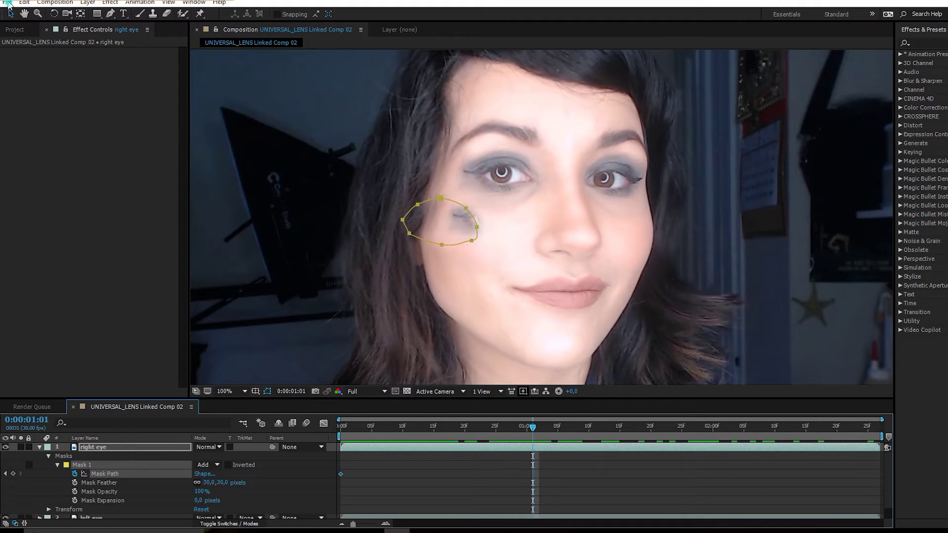
pyautogui.moveTo(512, 274); pyautogui.dragTo(355, 180)
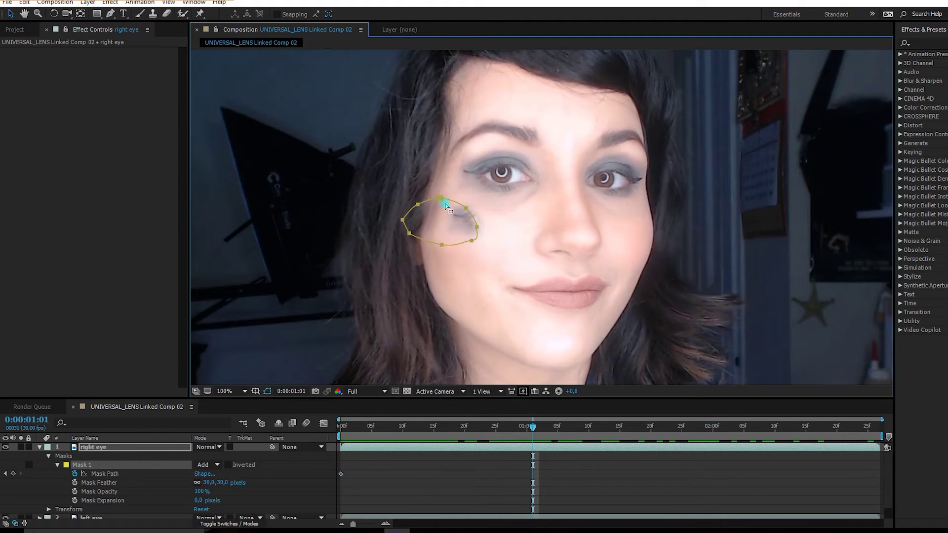
pyautogui.moveTo(443, 199); pyautogui.dragTo(492, 199)
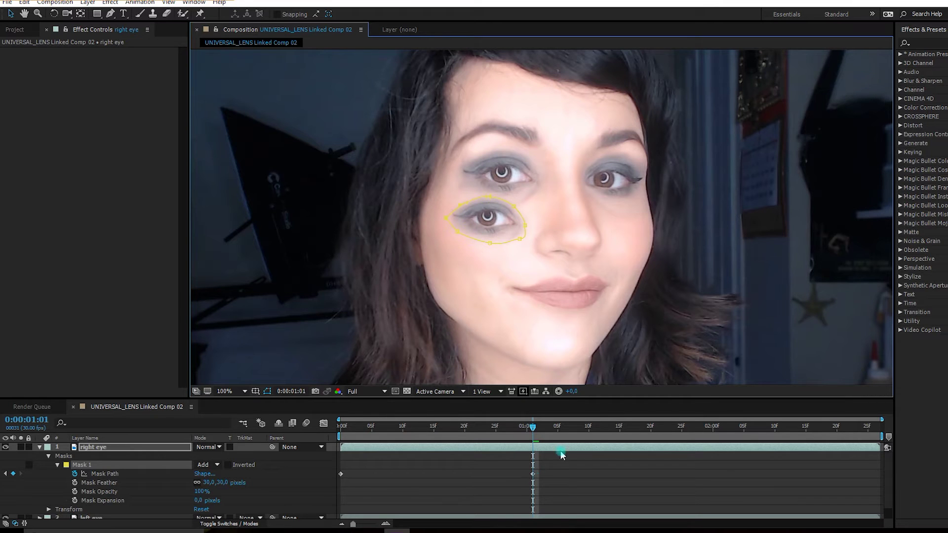
# - Realign the right eye layer's mask with the eye in the last part of the clip and scrub through the timeline to check it
pyautogui.click(677, 433)
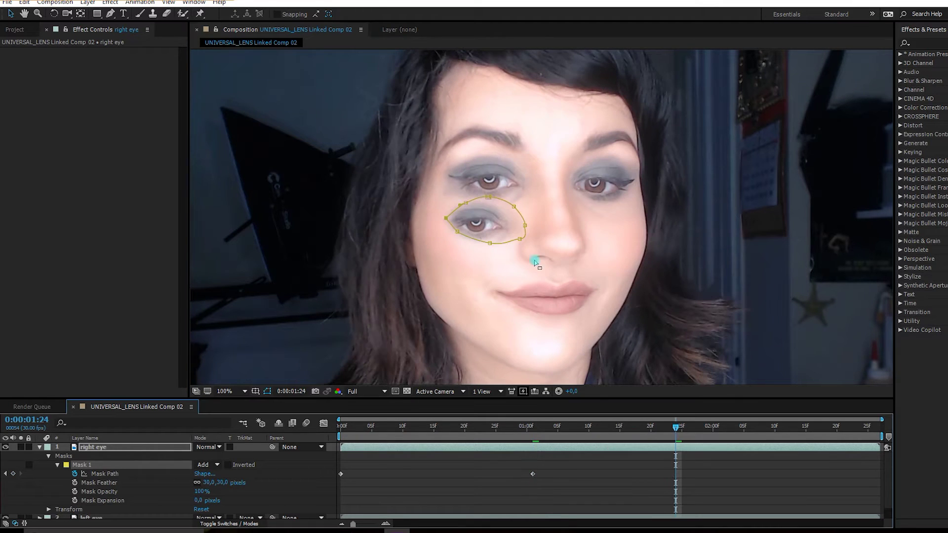
pyautogui.click(801, 429)
pyautogui.moveTo(489, 197); pyautogui.dragTo(449, 203)
pyautogui.moveTo(799, 428); pyautogui.dragTo(874, 428)
pyautogui.click(290, 490)
pyautogui.moveTo(403, 428); pyautogui.dragTo(319, 453)
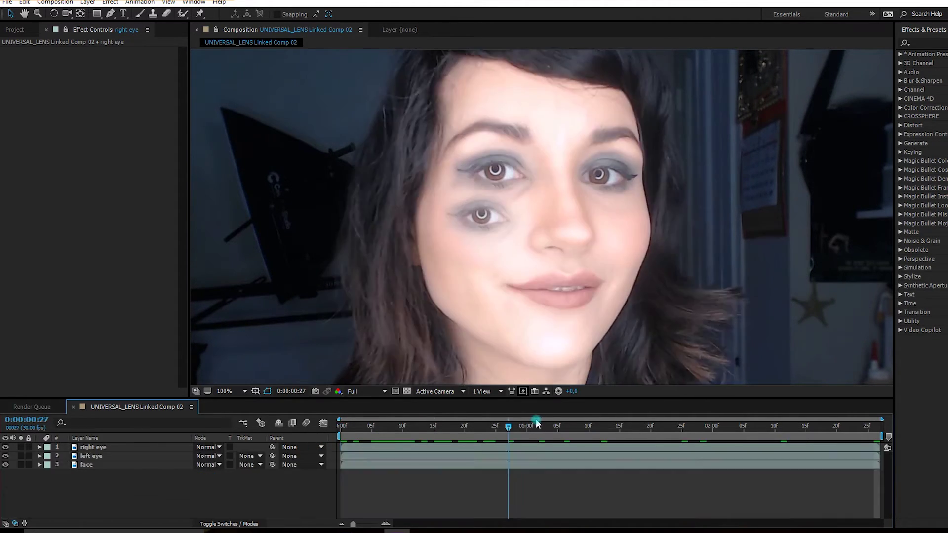
pyautogui.moveTo(535, 420); pyautogui.dragTo(917, 417)
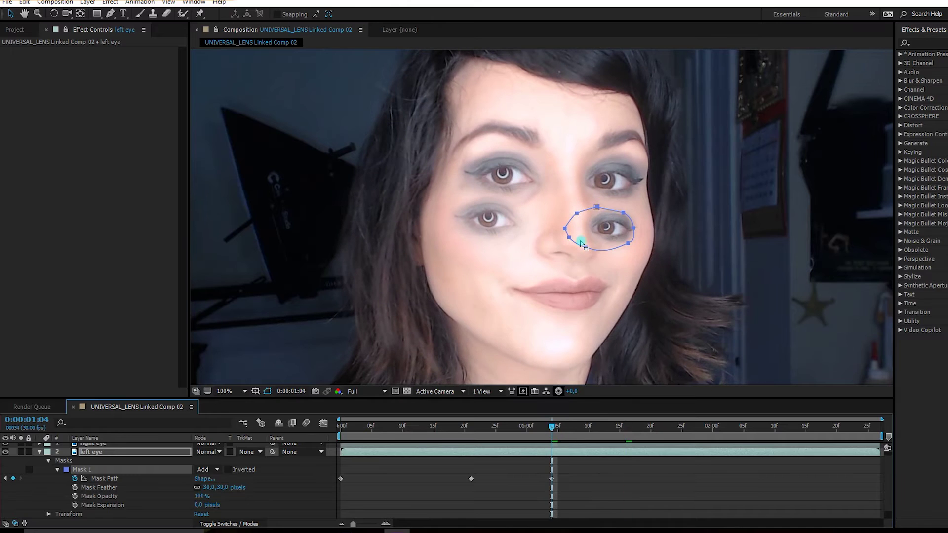
# - Reshape the nose side of the left eye layer's mask at 0:00:01:04, at 0:00:01:16 and near the two-second mark
pyautogui.click(562, 234)
pyautogui.moveTo(569, 237); pyautogui.dragTo(593, 206)
pyautogui.moveTo(599, 426); pyautogui.dragTo(626, 427)
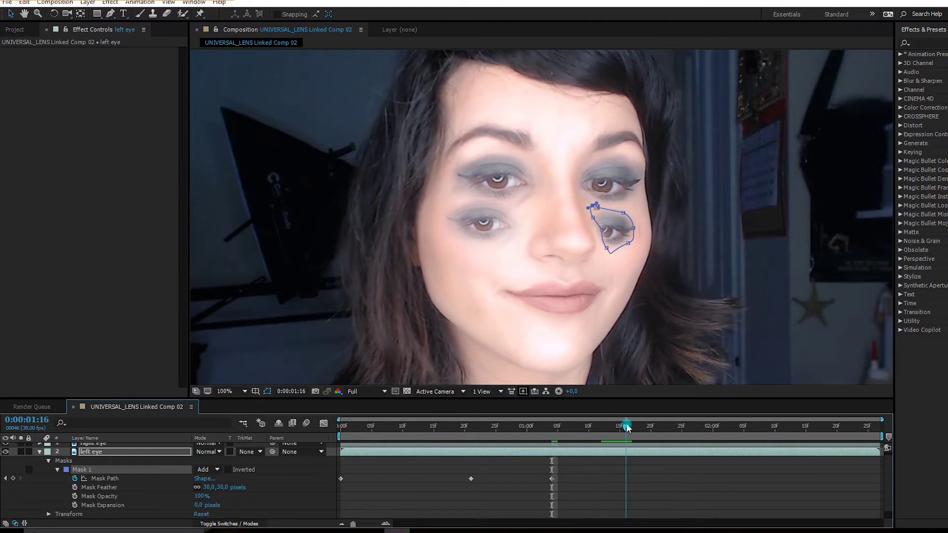
pyautogui.moveTo(602, 231); pyautogui.dragTo(590, 216)
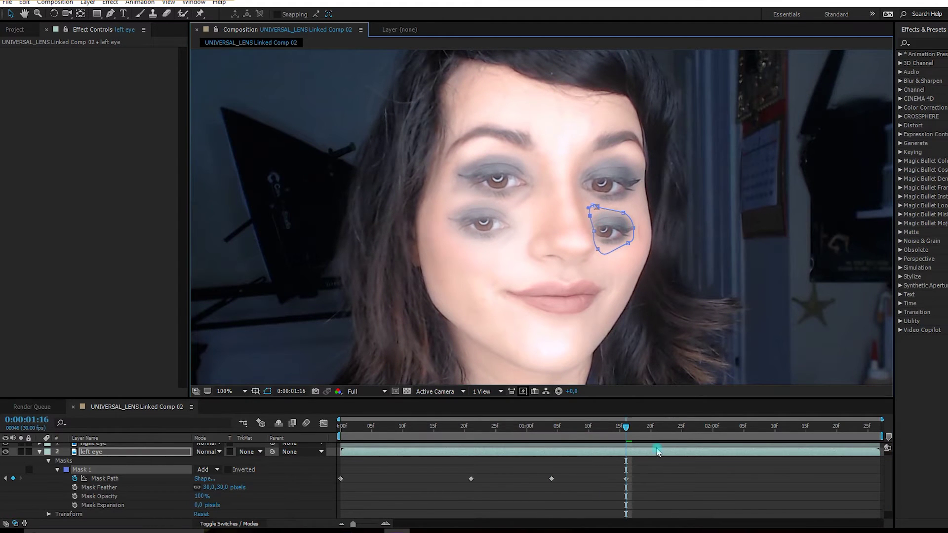
pyautogui.moveTo(626, 426); pyautogui.dragTo(707, 426)
pyautogui.moveTo(582, 197)
pyautogui.mouseDown()
pyautogui.moveTo(650, 266)
pyautogui.moveTo(584, 214)
pyautogui.mouseUp()
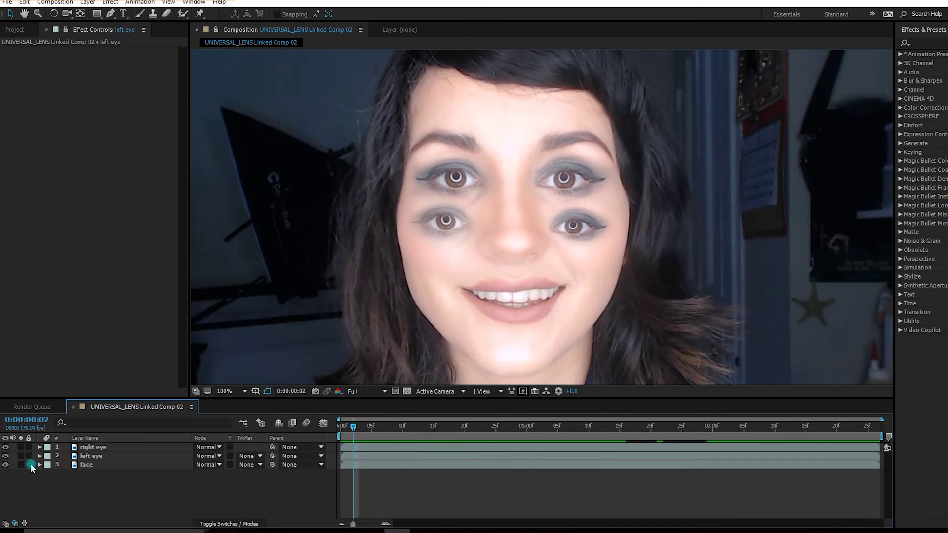
# - Duplicate the right eye layer and place the copy, scaled down, just below the cheek eye
pyautogui.click(85, 450)
pyautogui.hotkey('ctrl', 'd')
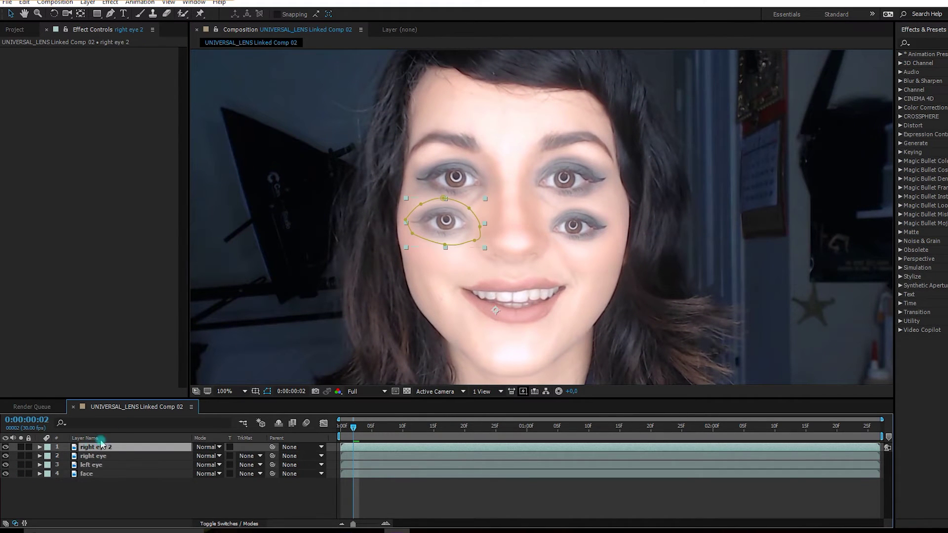
pyautogui.moveTo(460, 225); pyautogui.dragTo(452, 268)
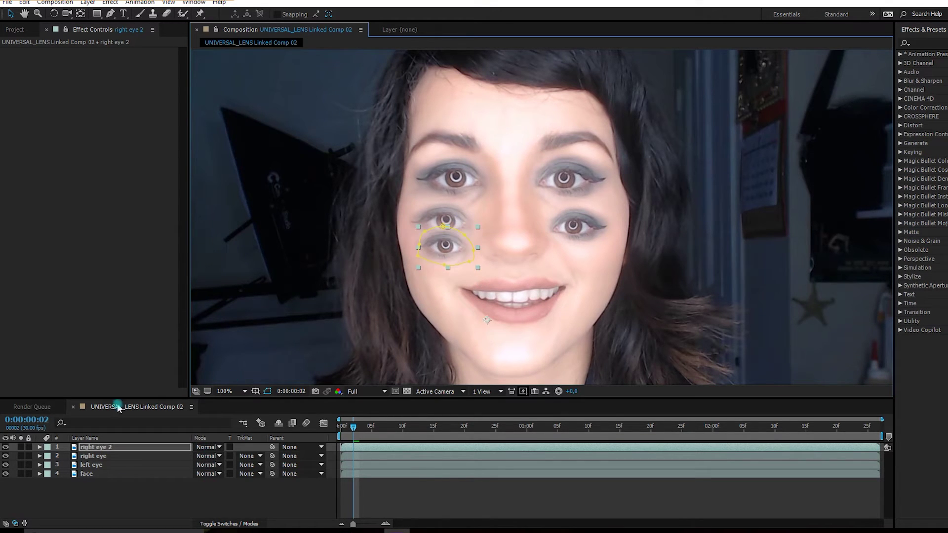
pyautogui.hotkey('ctrl', 'z')
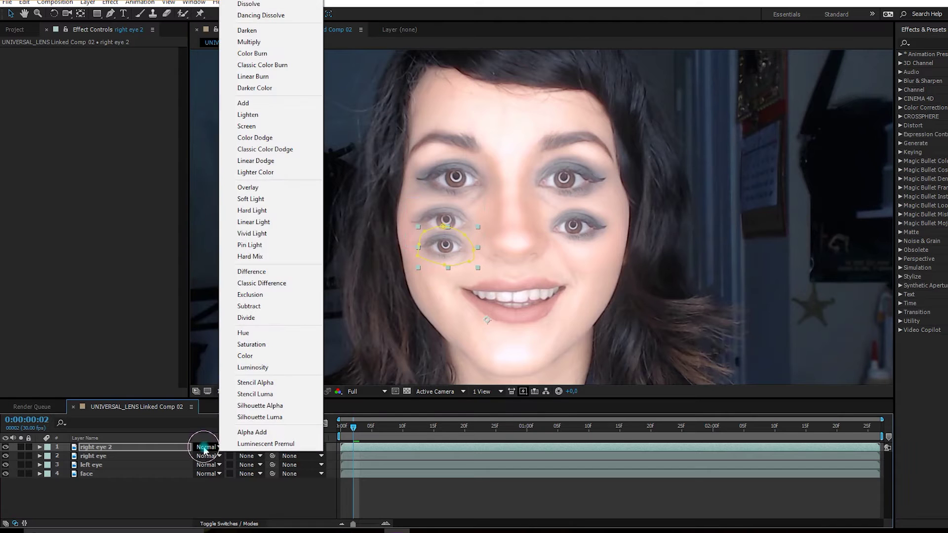
# - Set the right eye 2 layer's blending mode to Soft Light and nudge it up beneath the cheek eye
pyautogui.click(205, 447)
pyautogui.click(243, 199)
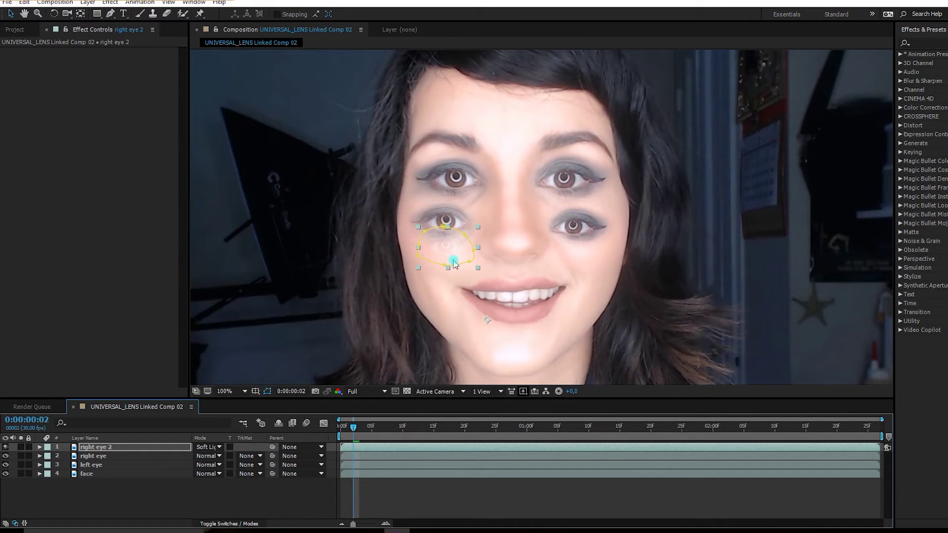
pyautogui.moveTo(456, 254); pyautogui.dragTo(456, 246)
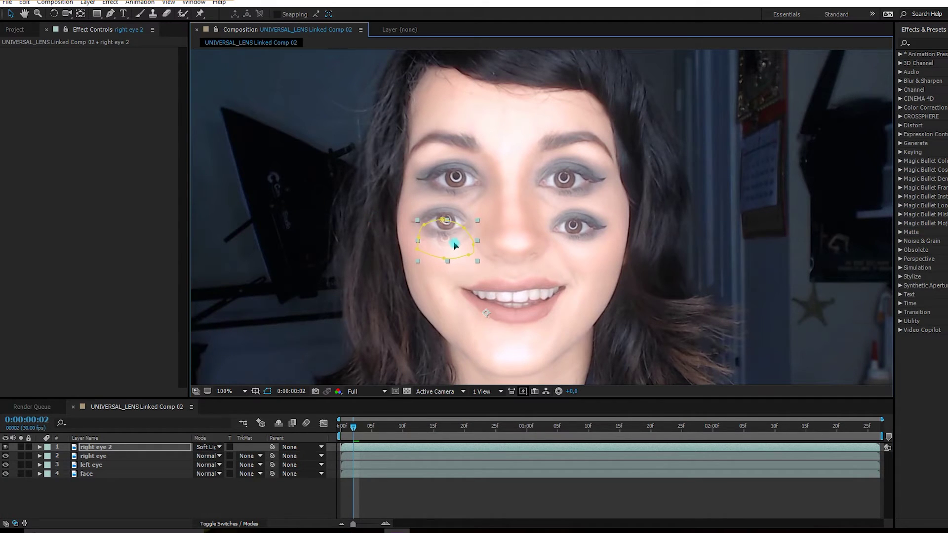
# - Duplicate the right eye layer again and blend the copy with Soft Light between the original eye and the cheek eye
pyautogui.click(93, 457)
pyautogui.hotkey('ctrl', 'd')
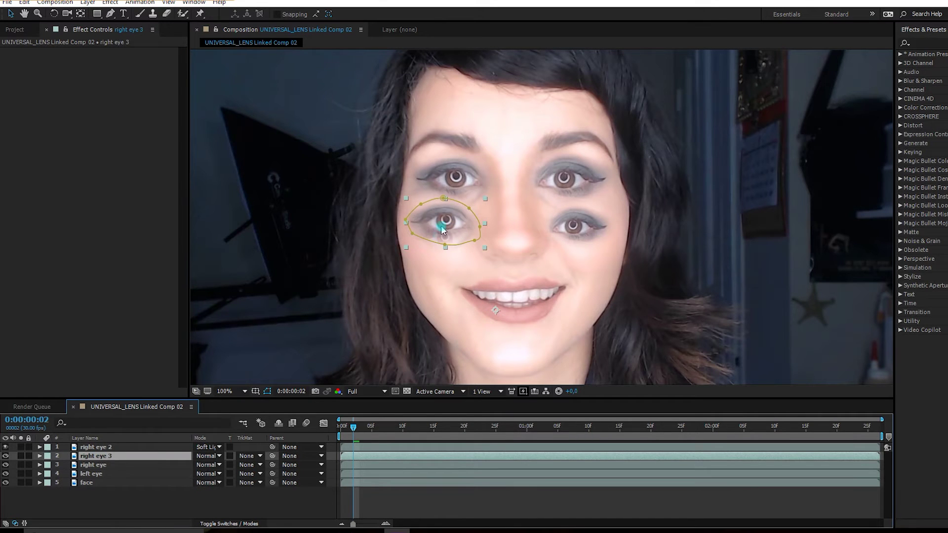
pyautogui.moveTo(443, 228); pyautogui.dragTo(446, 209)
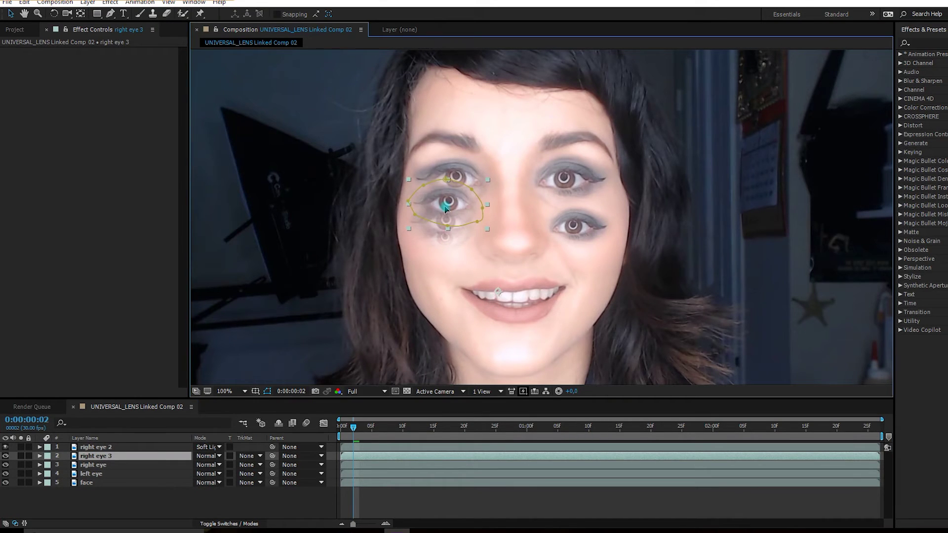
pyautogui.click(206, 455)
pyautogui.click(229, 235)
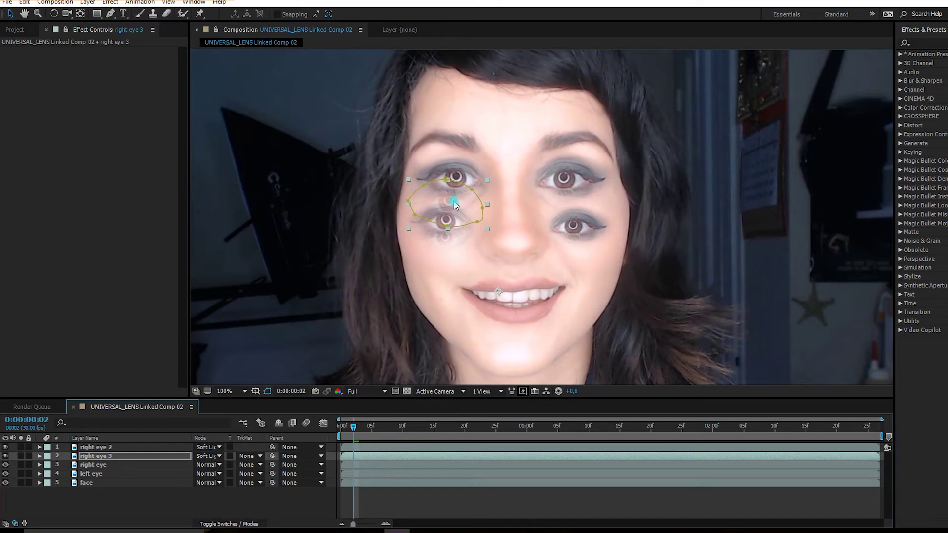
pyautogui.moveTo(454, 202); pyautogui.dragTo(457, 197)
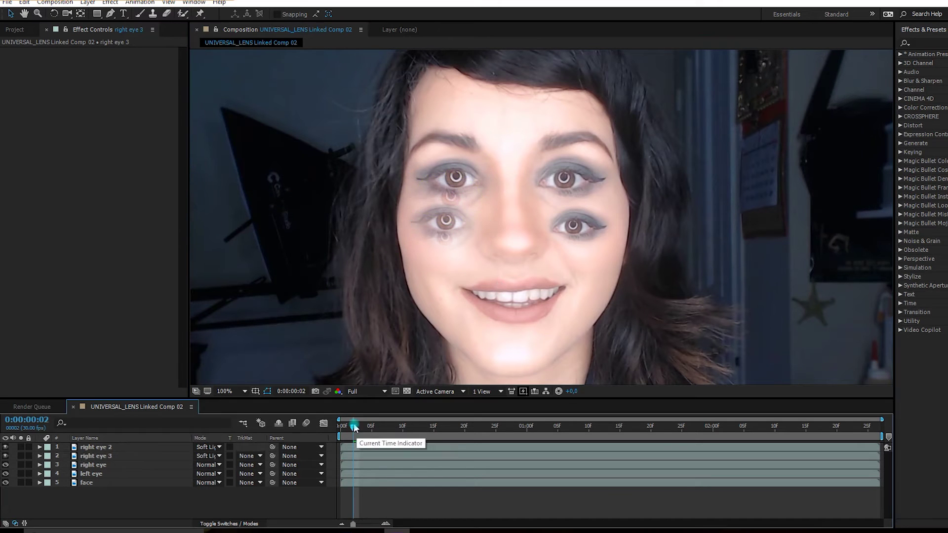
pyautogui.moveTo(353, 427); pyautogui.dragTo(321, 423)
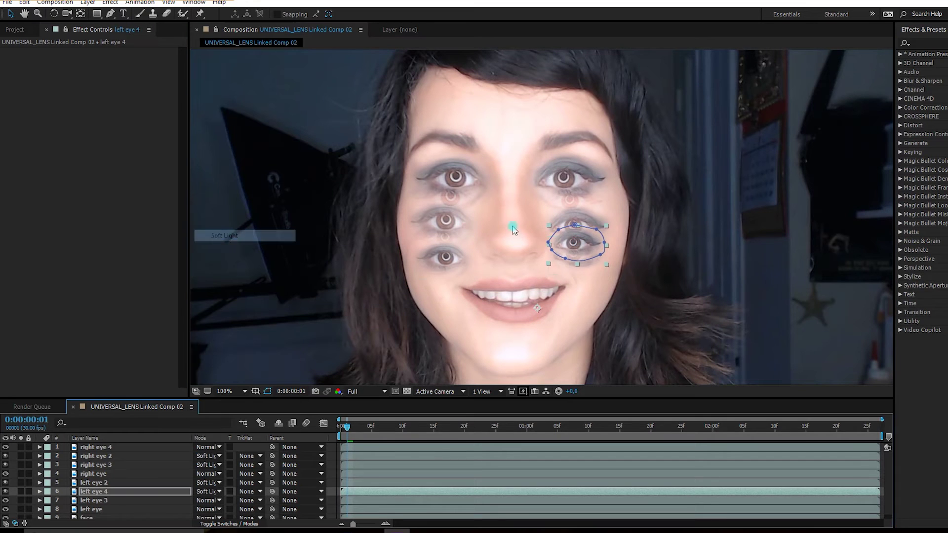
# - Move the left eye 4 layer down slightly beneath the cheek eye and preview the animation
pyautogui.moveTo(573, 241); pyautogui.dragTo(575, 256)
pyautogui.scroll(-1, 99, 504)
pyautogui.click(93, 515)
pyautogui.press('space')
pyautogui.press('space')
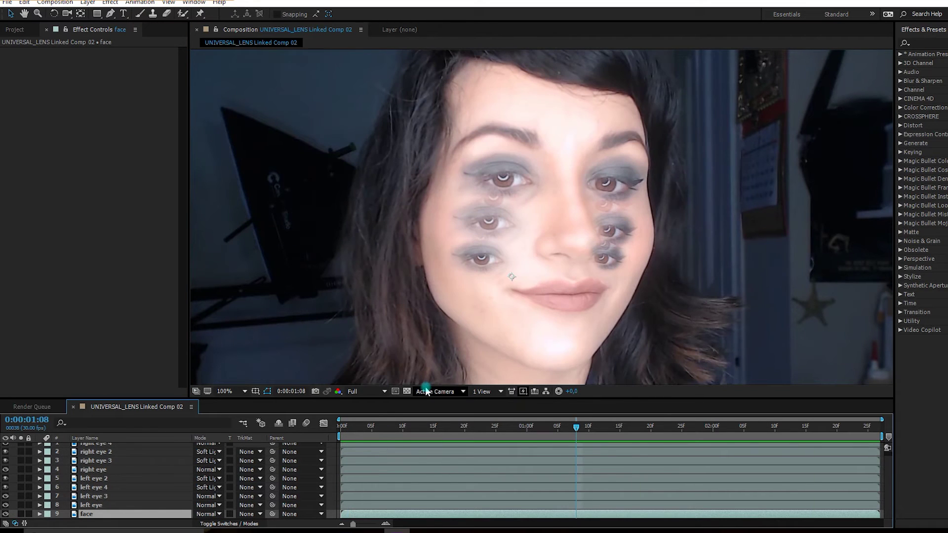
# - Shift the left eye 3, left eye 4 and left eye 2 copies outward at 0:00:00:28 and preview from the start
pyautogui.click(514, 427)
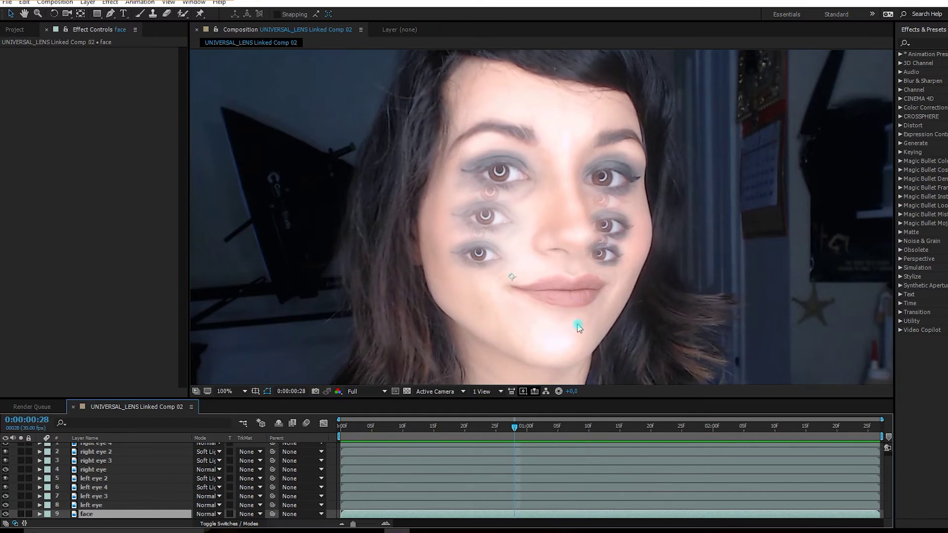
pyautogui.moveTo(612, 225); pyautogui.dragTo(620, 226)
pyautogui.moveTo(609, 259); pyautogui.dragTo(623, 245)
pyautogui.click(98, 488)
pyautogui.click(99, 479)
pyautogui.moveTo(611, 204); pyautogui.dragTo(622, 206)
pyautogui.click(379, 429)
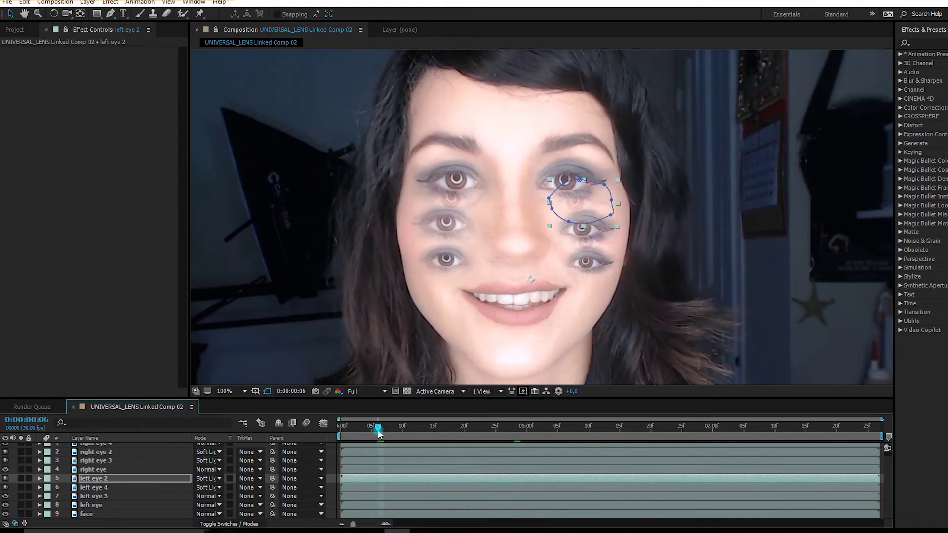
pyautogui.moveTo(378, 433); pyautogui.dragTo(321, 437)
pyautogui.press('space')
# - Duplicate the face layer and draw a closed pen mask around the lips on the copy at 0:00:02:11
pyautogui.click(88, 516)
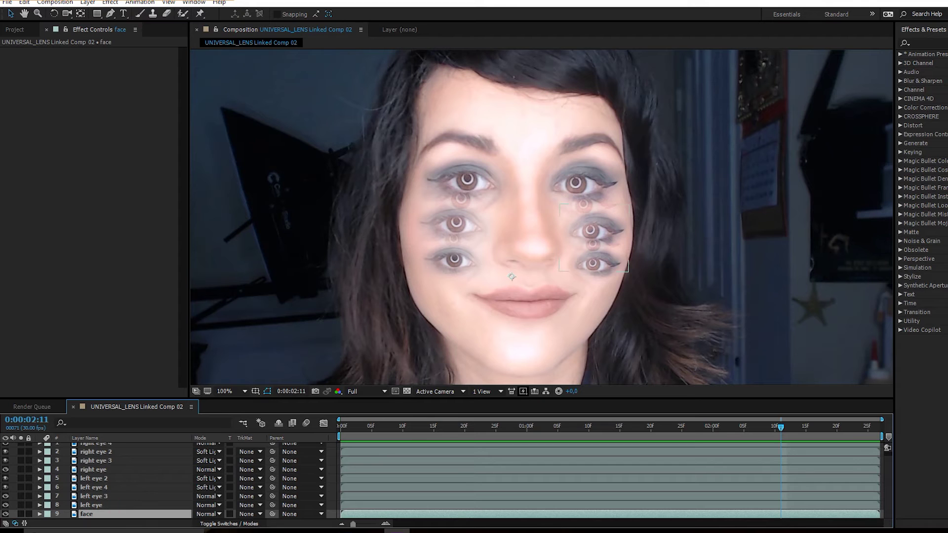
pyautogui.hotkey('ctrl', 'd')
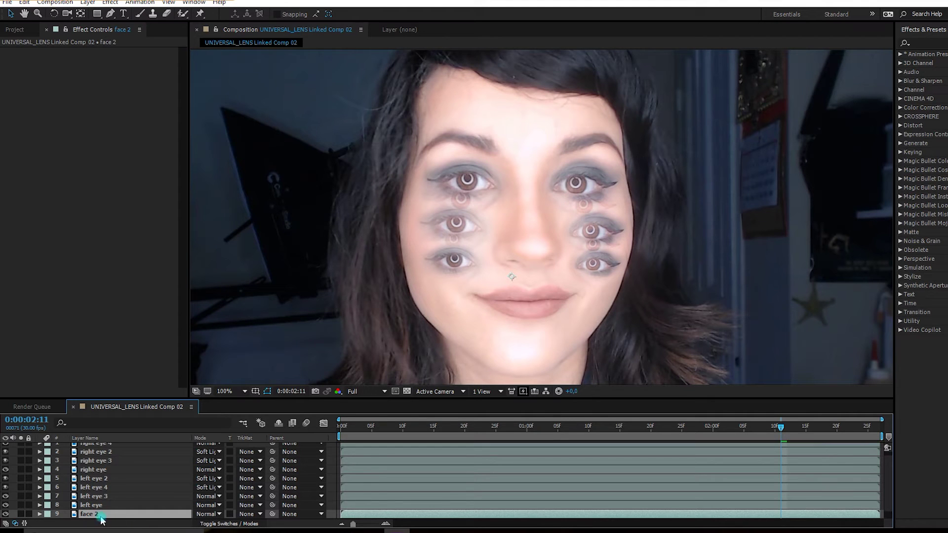
pyautogui.click(111, 15)
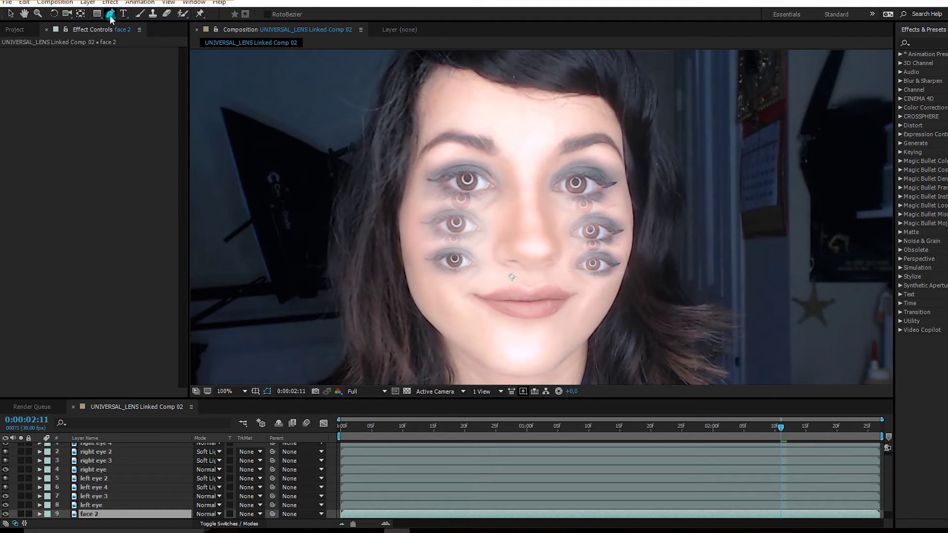
pyautogui.moveTo(470, 291); pyautogui.dragTo(514, 280)
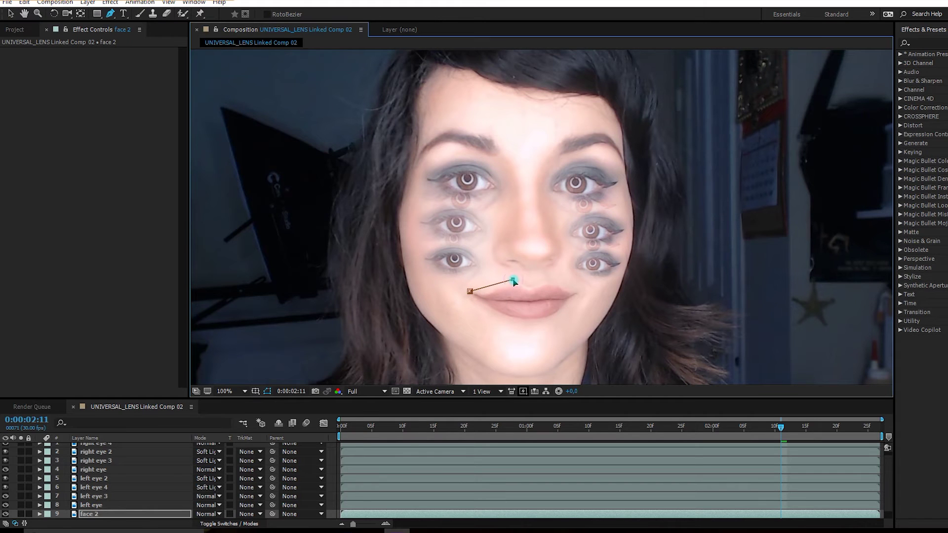
pyautogui.click(535, 328)
pyautogui.click(476, 315)
pyautogui.click(470, 291)
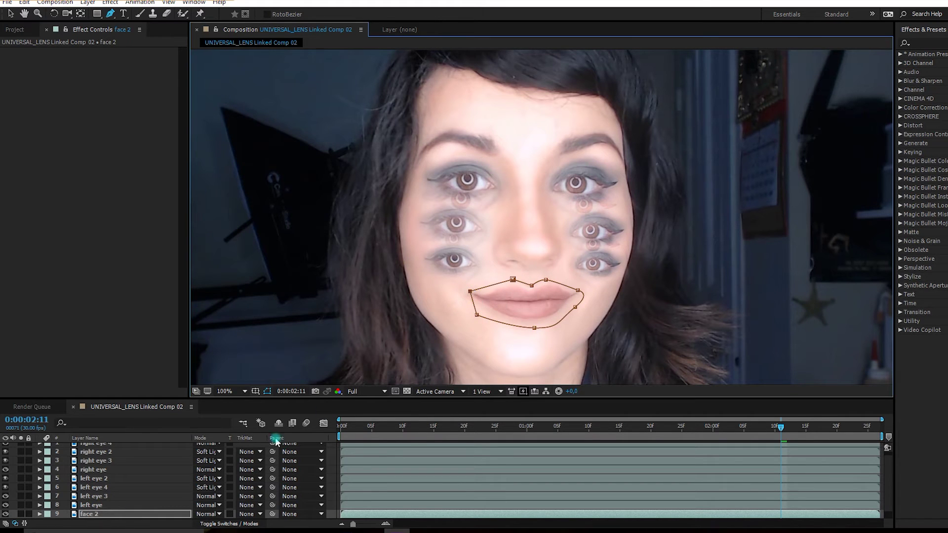
# - Rename the face 2 layer as mouth
pyautogui.scroll(-1, 99, 516)
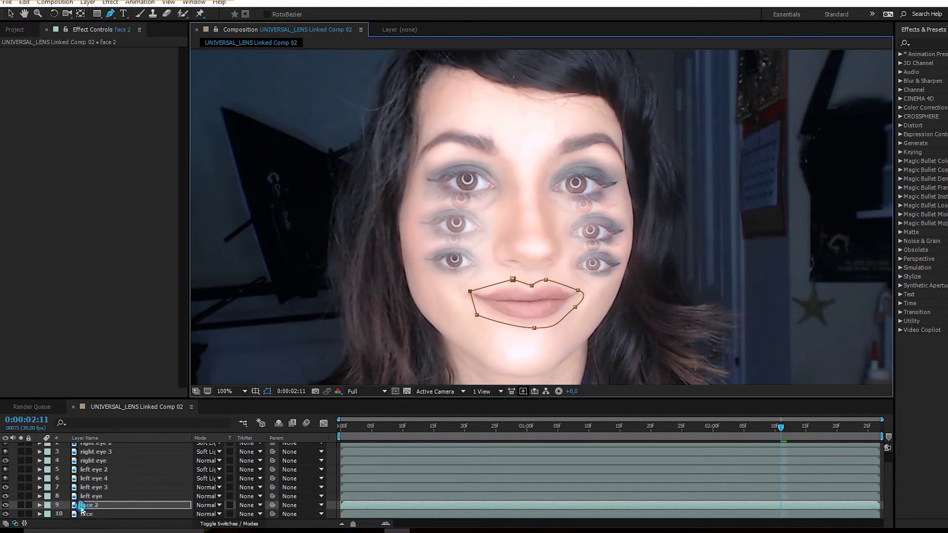
pyautogui.rightClick(82, 508)
pyautogui.click(151, 498)
pyautogui.write('mou')
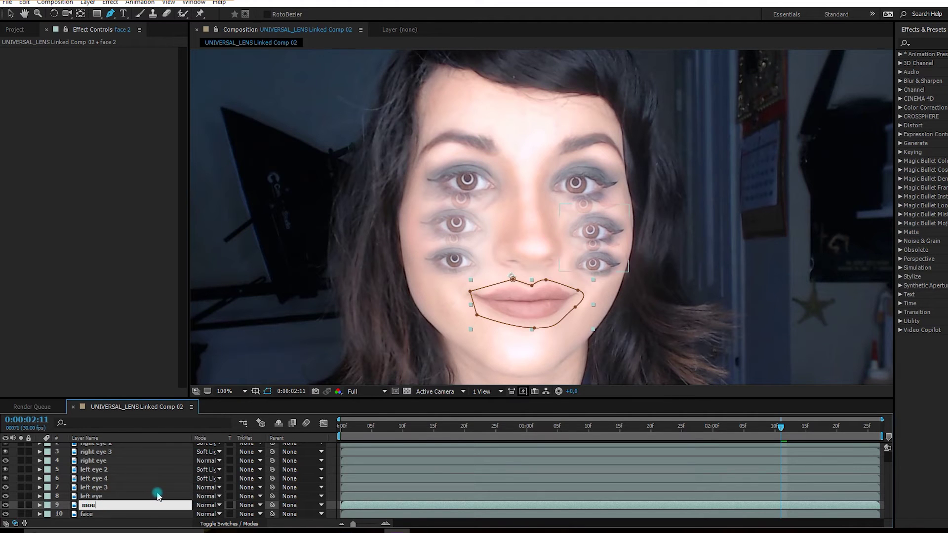
pyautogui.write('th')
pyautogui.press('Return')
# - Set the mouth layer's mask feather to 31 pixels
pyautogui.click(40, 505)
pyautogui.scroll(-2, 50, 504)
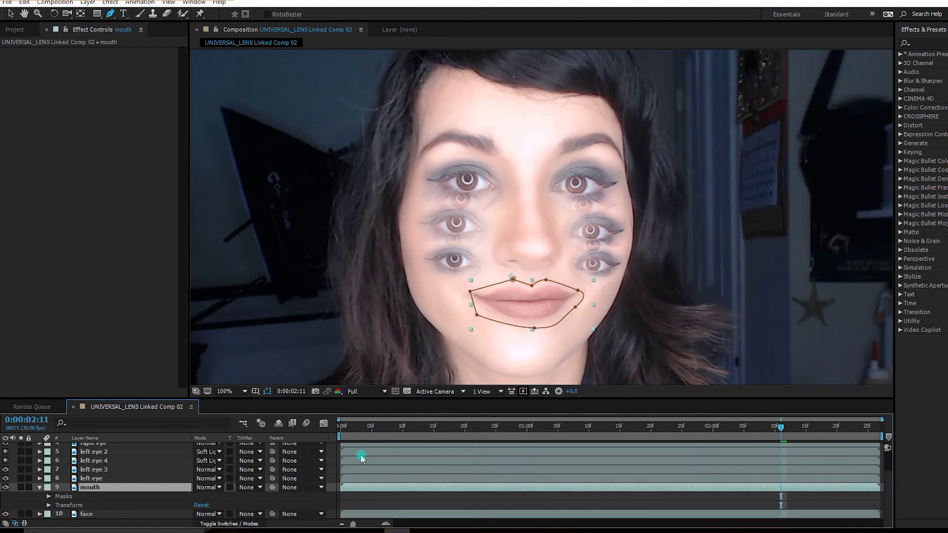
pyautogui.moveTo(380, 429); pyautogui.dragTo(269, 439)
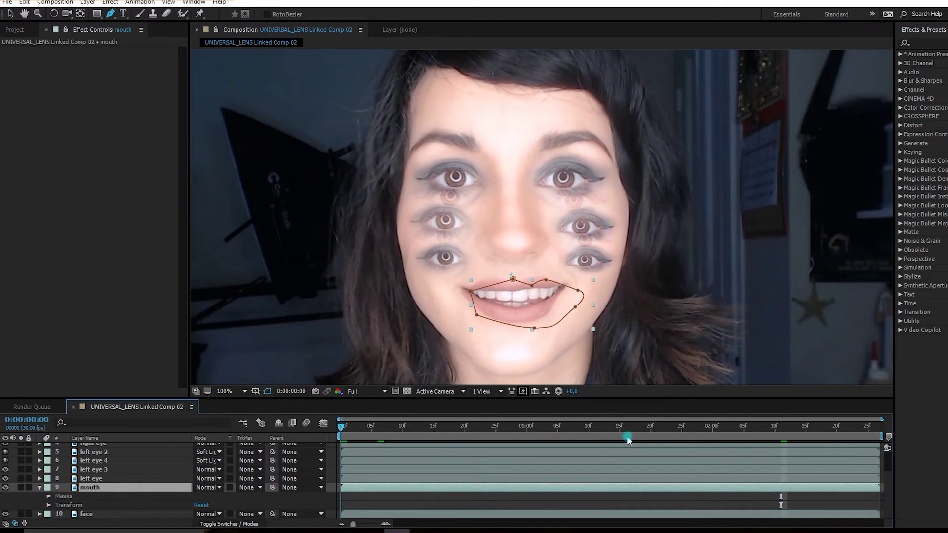
pyautogui.moveTo(627, 439); pyautogui.dragTo(787, 440)
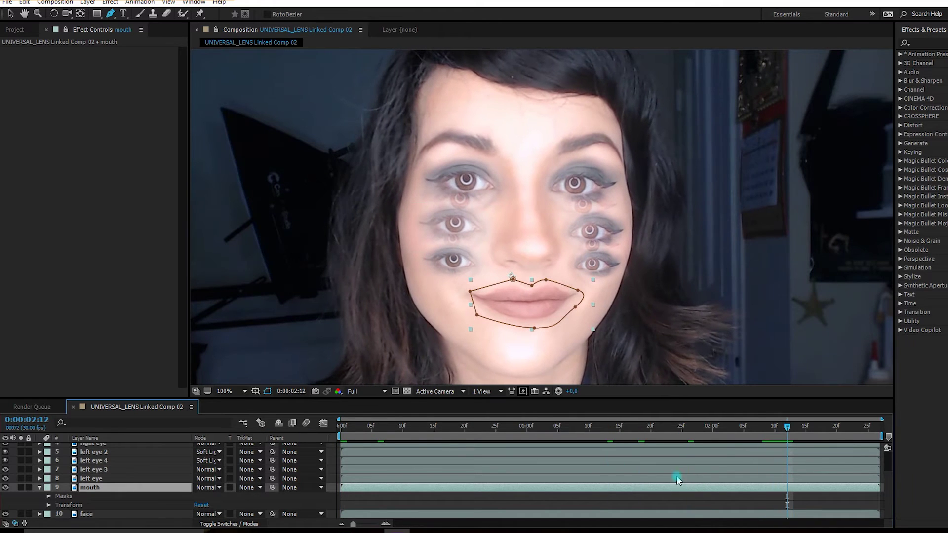
pyautogui.click(49, 497)
pyautogui.click(57, 506)
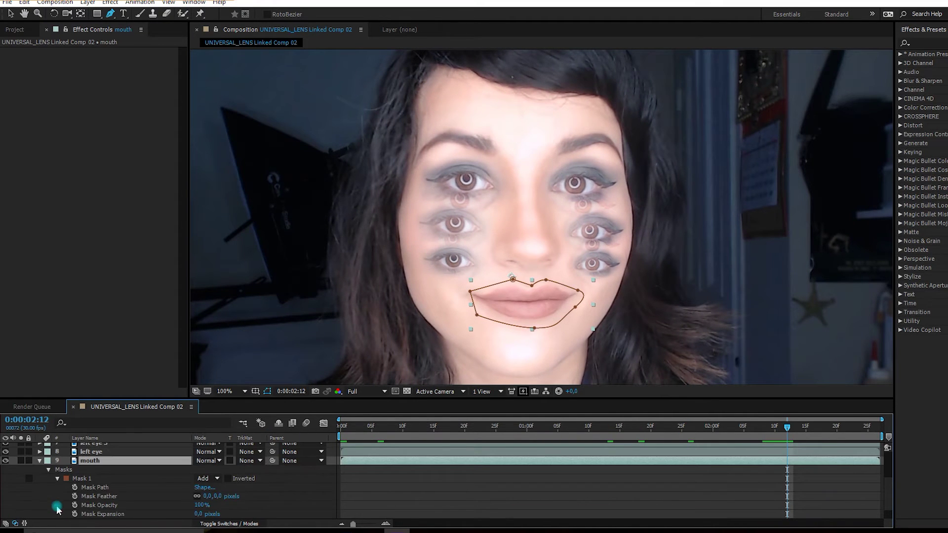
pyautogui.moveTo(223, 499); pyautogui.dragTo(230, 496)
pyautogui.click(67, 505)
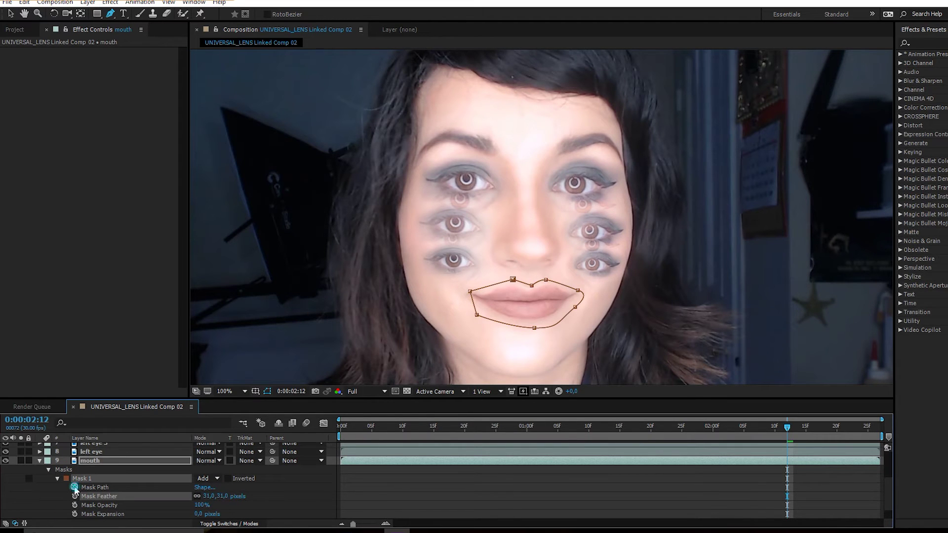
# - Keyframe the mouth layer's mask path at 0:00:02:12 and refit it over the lips at 0:00:01:13, 0:00:00:15 and near 0:00:00:08
pyautogui.click(74, 487)
pyautogui.click(605, 428)
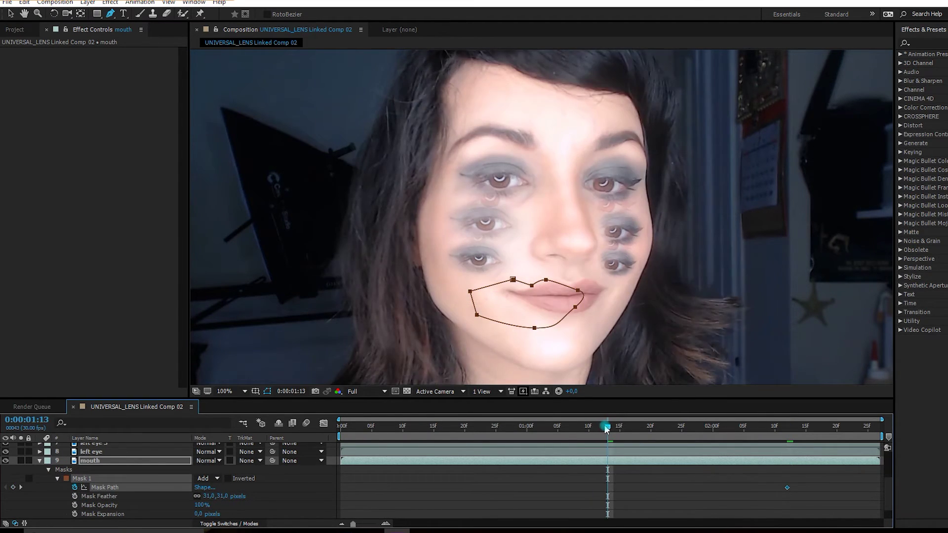
pyautogui.click(11, 13)
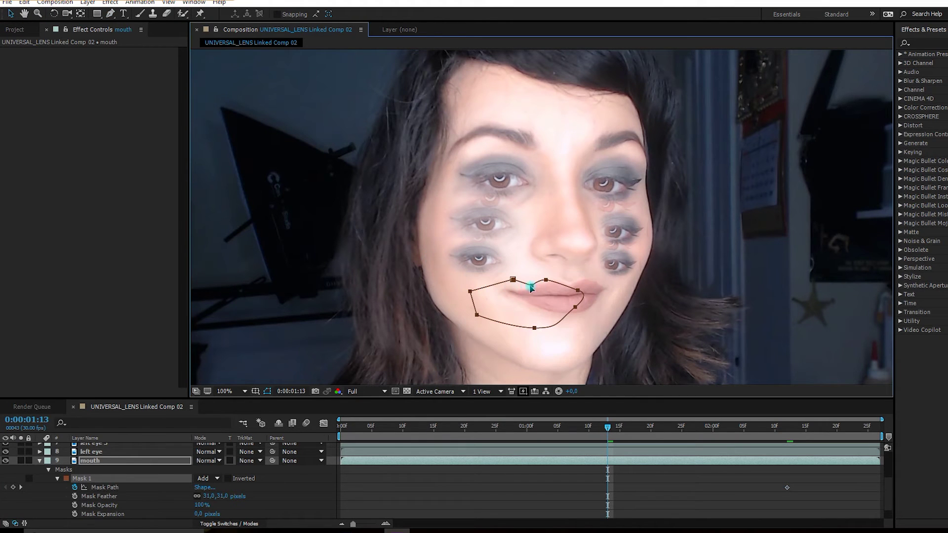
pyautogui.moveTo(534, 289); pyautogui.dragTo(569, 281)
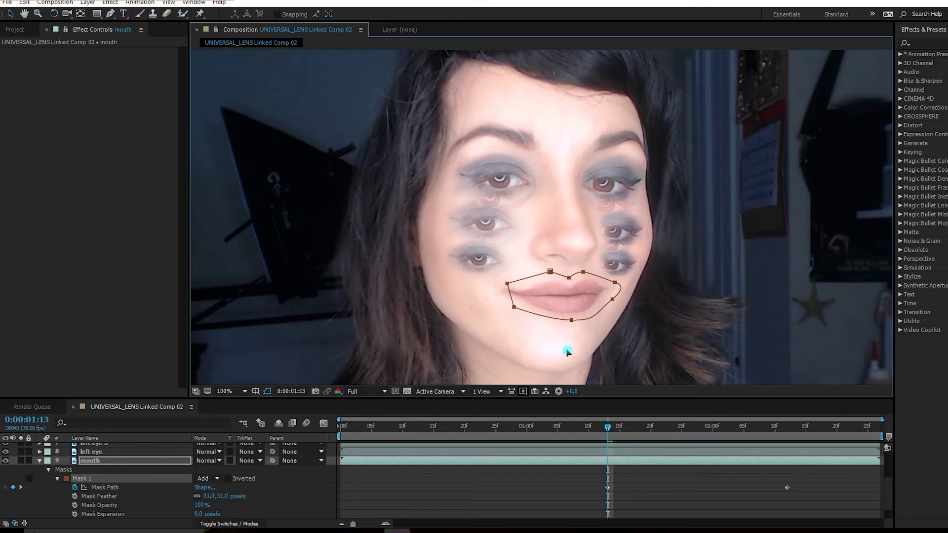
pyautogui.moveTo(444, 434); pyautogui.dragTo(433, 434)
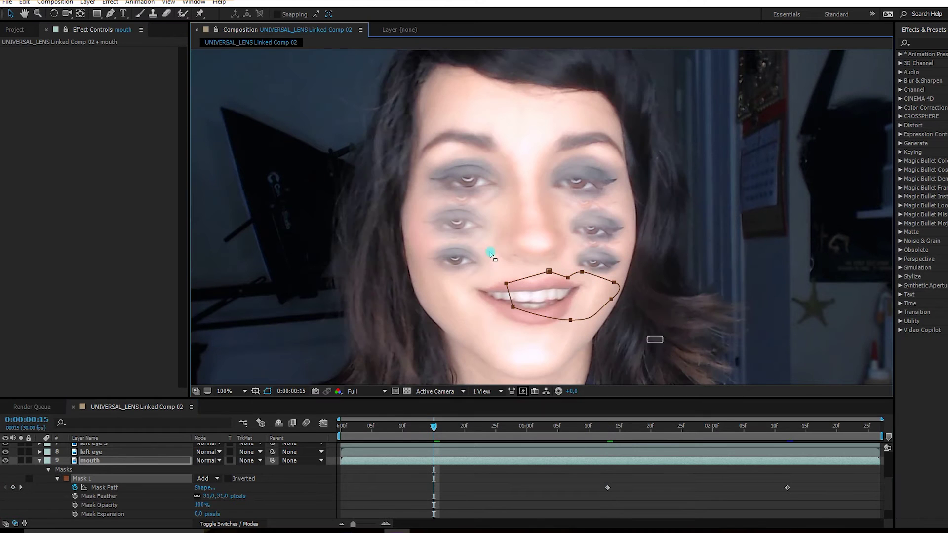
pyautogui.click(391, 437)
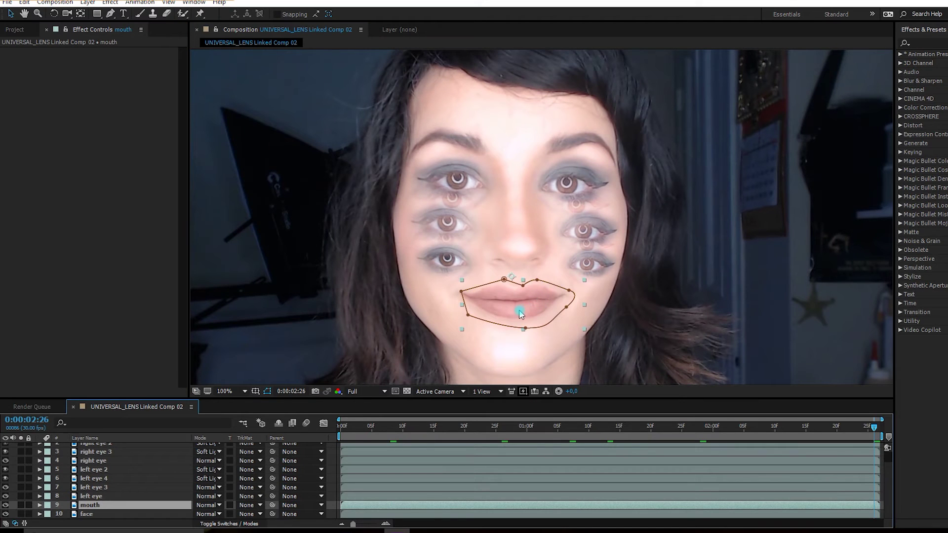
# - Place the mouth layer just below the original lips and preview it from the start with mask outlines hidden
pyautogui.moveTo(519, 312); pyautogui.dragTo(520, 347)
pyautogui.click(41, 506)
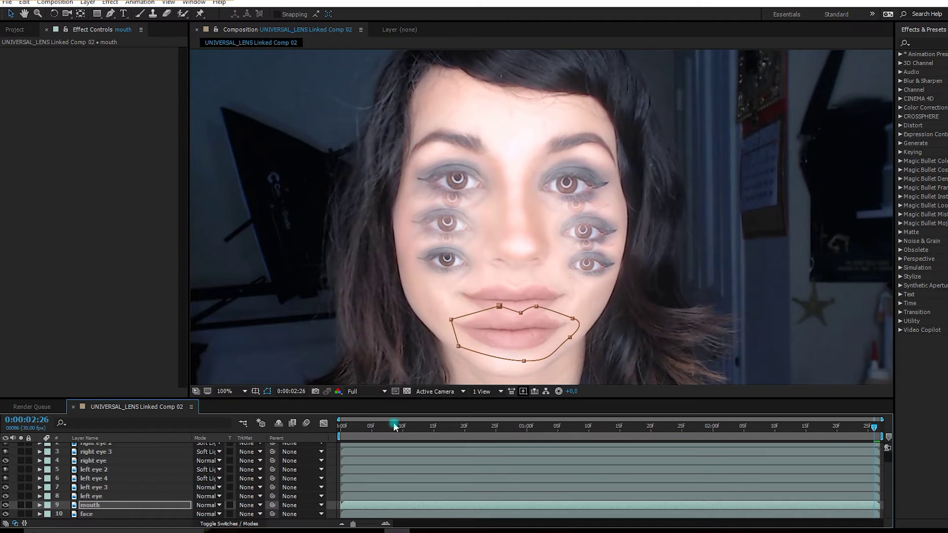
pyautogui.moveTo(395, 426); pyautogui.dragTo(342, 427)
pyautogui.click(519, 331)
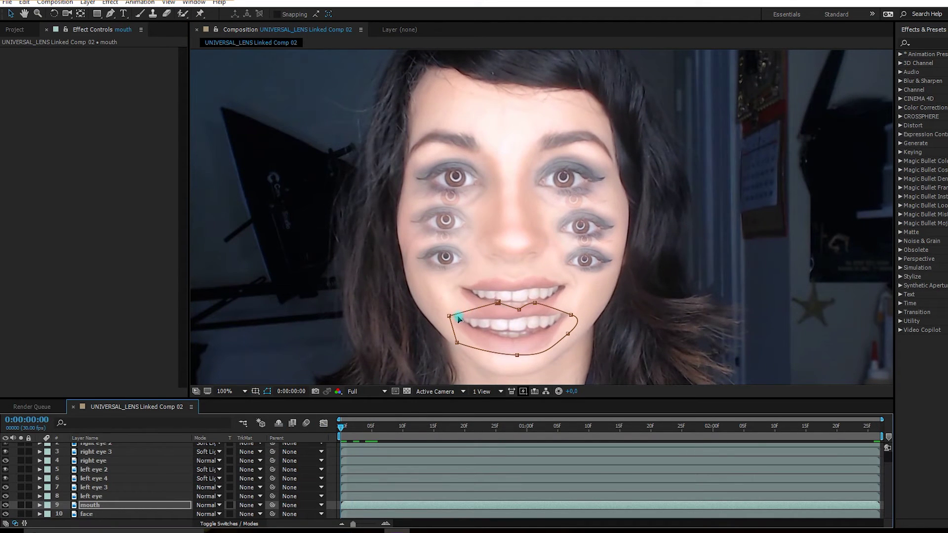
pyautogui.click(268, 392)
pyautogui.click(324, 462)
pyautogui.press('space')
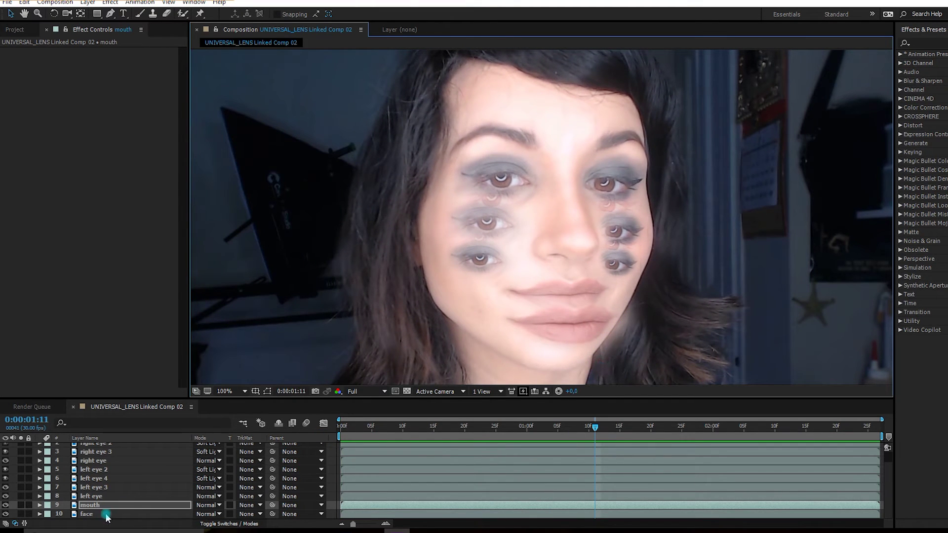
# - Show the mouth layer's mask outline and pull its cheek-side points inward at 0:00:01:11 and near 0:00:01:03
pyautogui.click(350, 506)
pyautogui.click(40, 505)
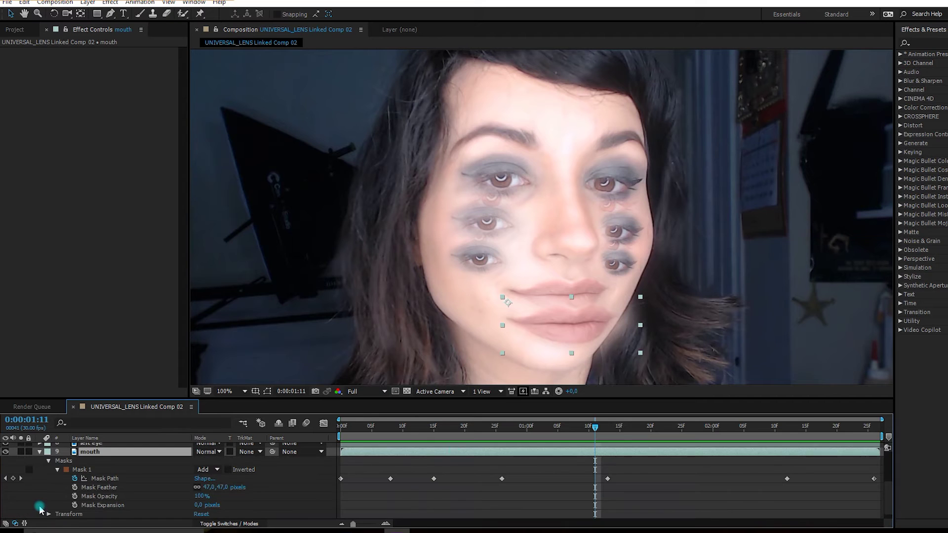
pyautogui.click(104, 478)
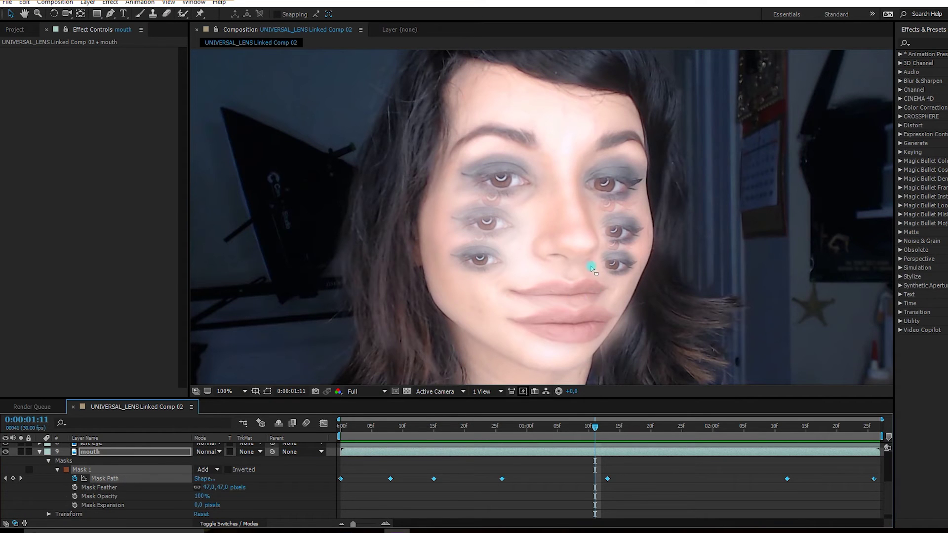
pyautogui.click(268, 392)
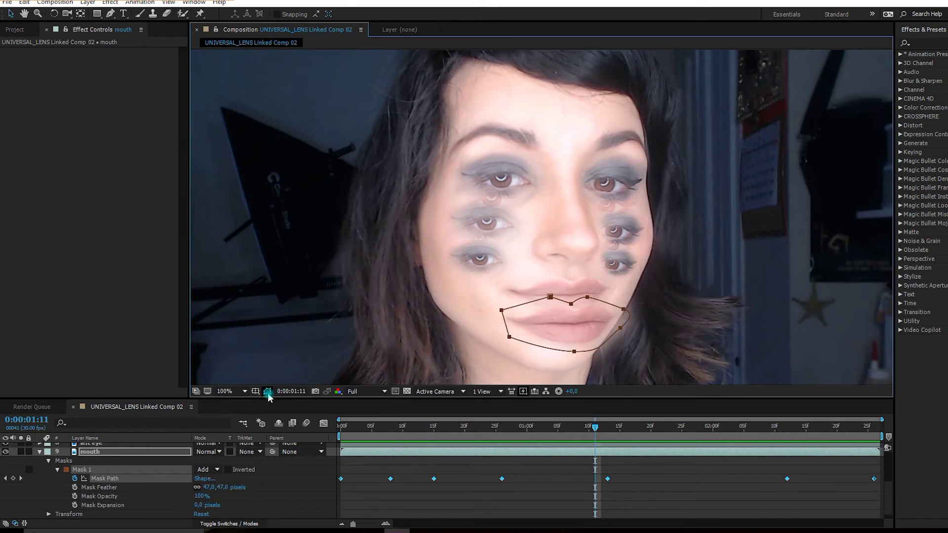
pyautogui.moveTo(627, 332); pyautogui.dragTo(601, 350)
pyautogui.moveTo(576, 438); pyautogui.dragTo(546, 440)
pyautogui.moveTo(612, 324); pyautogui.dragTo(606, 331)
# - Delete the mouth layer's mask path keyframe at 0:00:01:13 and preview the composition from the start
pyautogui.moveTo(546, 429); pyautogui.dragTo(868, 426)
pyautogui.click(607, 479)
pyautogui.press('Delete')
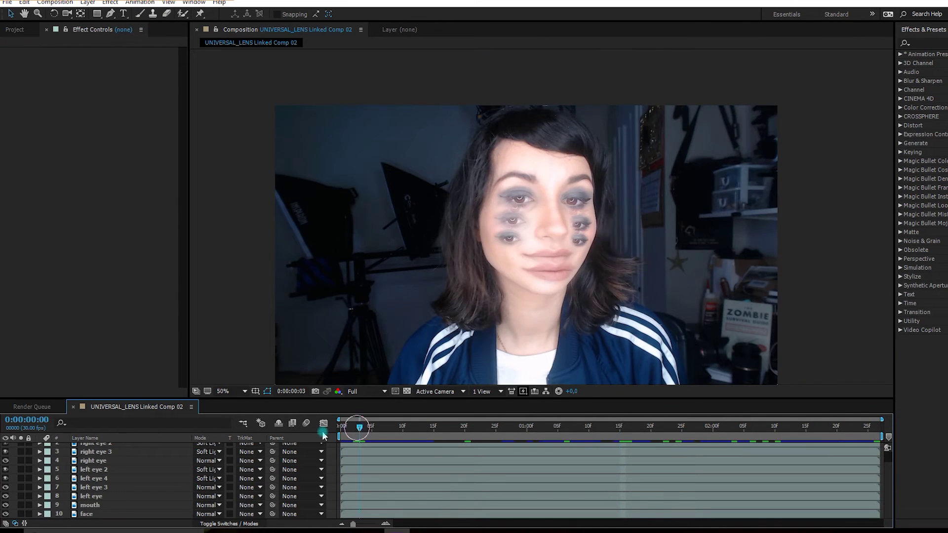
pyautogui.moveTo(323, 432); pyautogui.dragTo(306, 432)
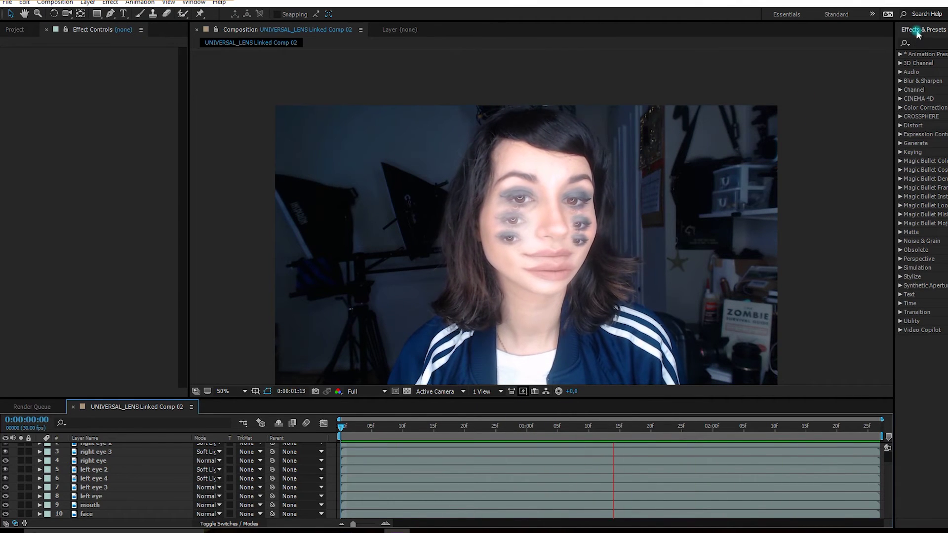
# - Expand the Distort effects category and add a new adjustment layer above the right eye 4 layer
pyautogui.click(900, 125)
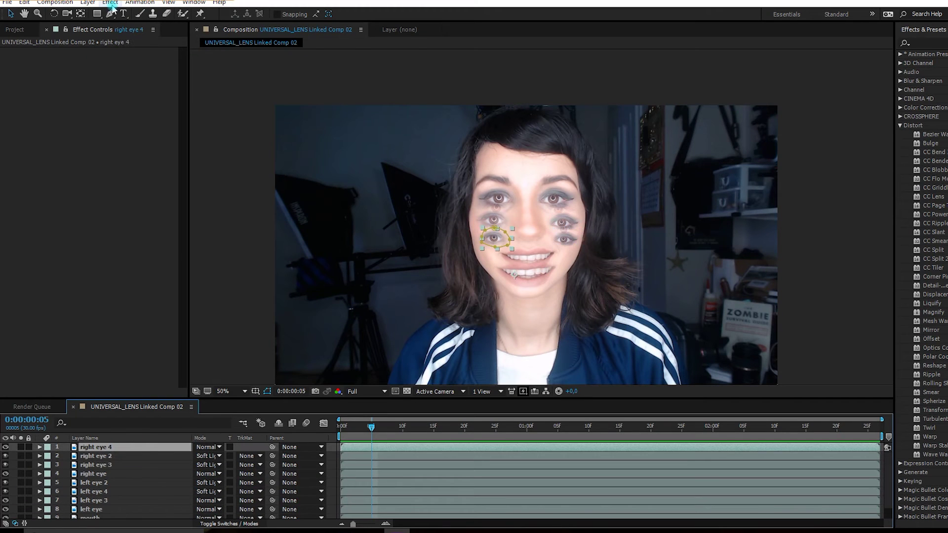
pyautogui.click(87, 3)
pyautogui.moveTo(106, 14)
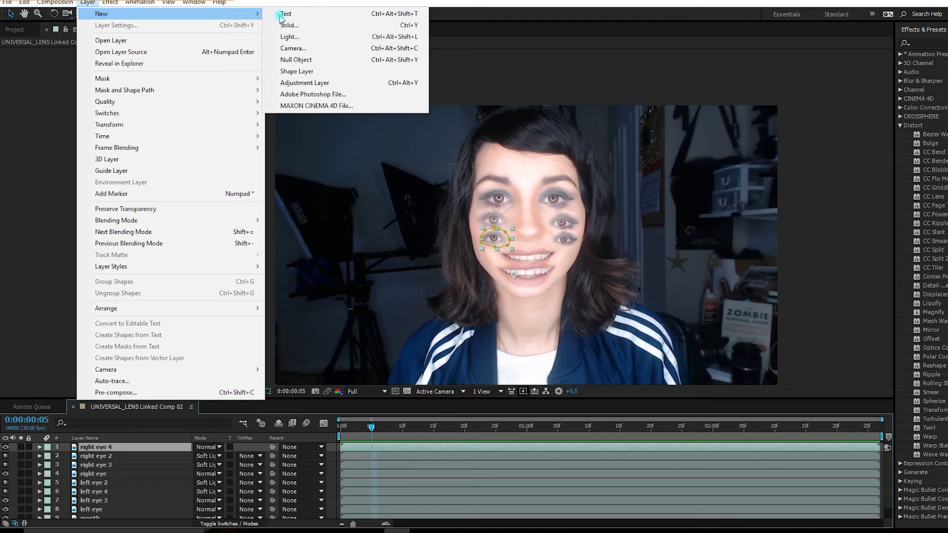
pyautogui.click(307, 82)
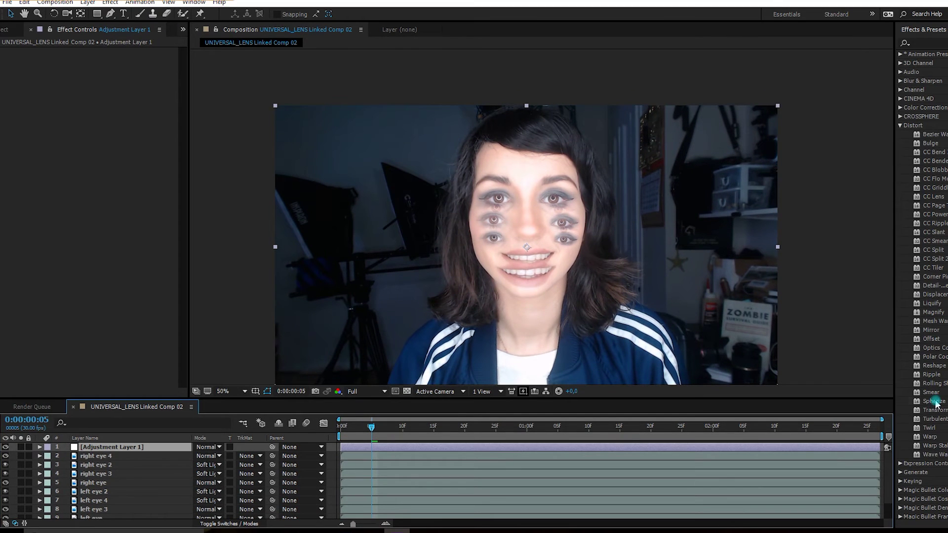
pyautogui.moveTo(935, 403); pyautogui.dragTo(818, 447)
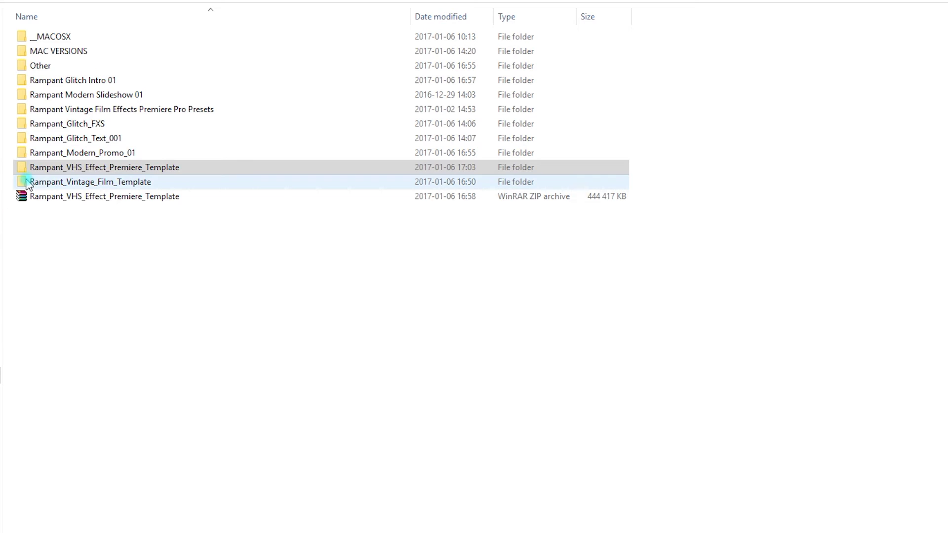
# - Open the Rampant VHS Effect Premiere Template project from the Rampant_VHS_Effect_Premiere_Template folder in Premiere Pro
pyautogui.click(65, 174)
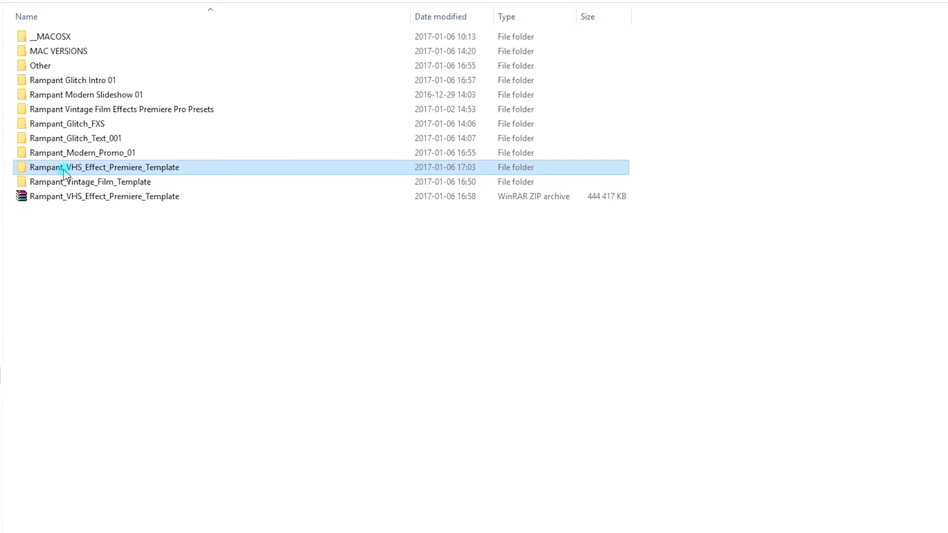
pyautogui.doubleClick(30, 171)
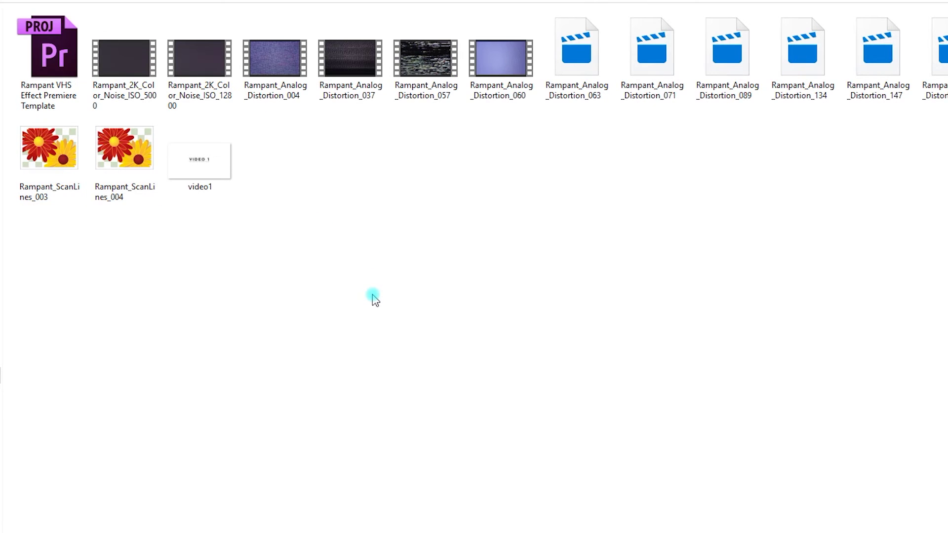
pyautogui.doubleClick(43, 50)
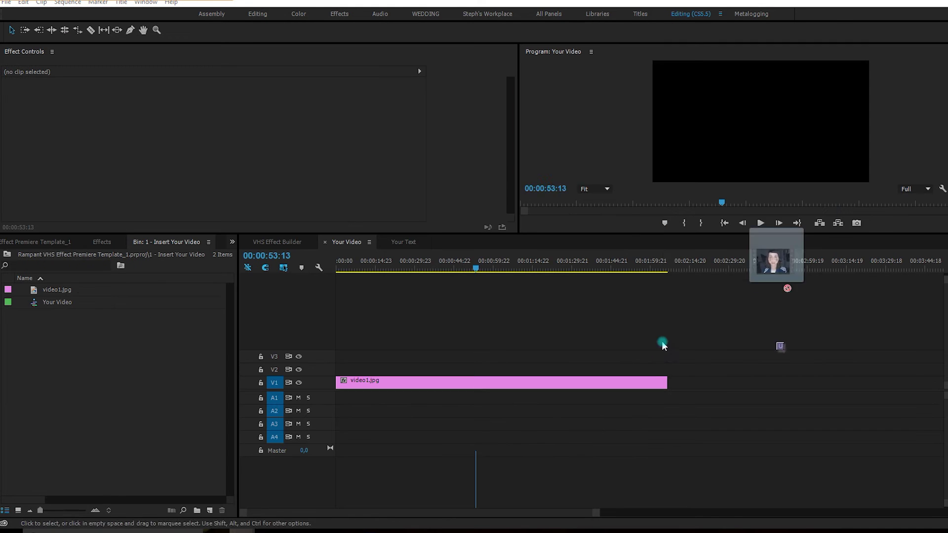
# - Select the Split Guns clip on track V2 and preview the sequence with only the split colour effect
pyautogui.moveTo(774, 287); pyautogui.dragTo(332, 310)
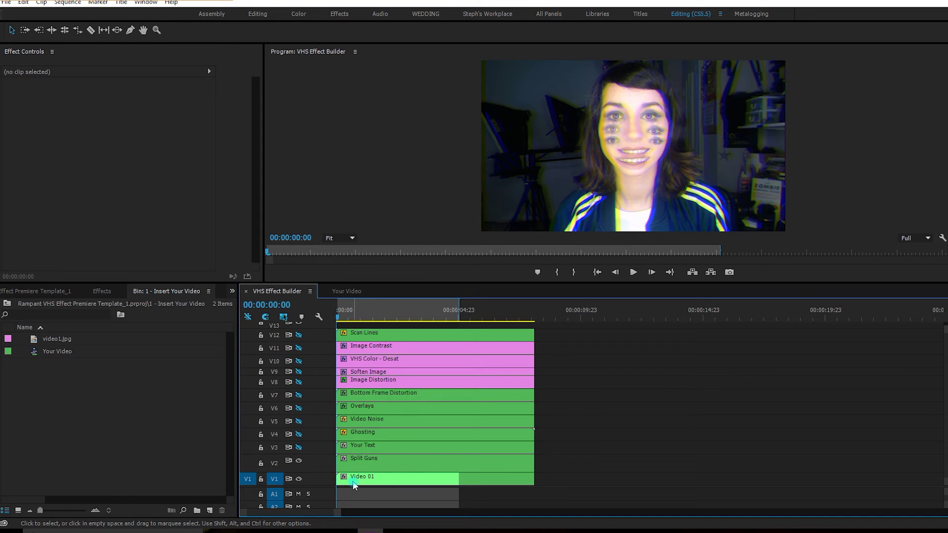
pyautogui.click(360, 464)
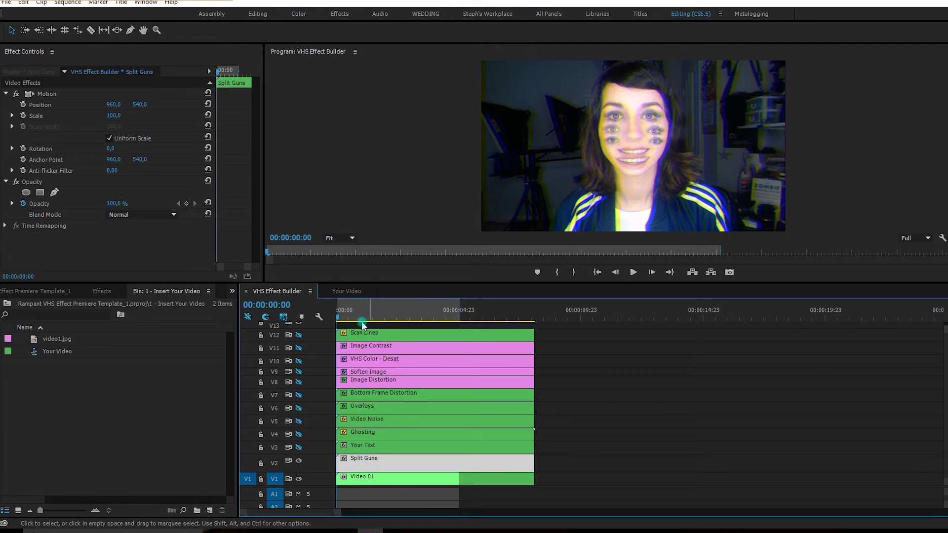
pyautogui.moveTo(363, 312); pyautogui.dragTo(313, 326)
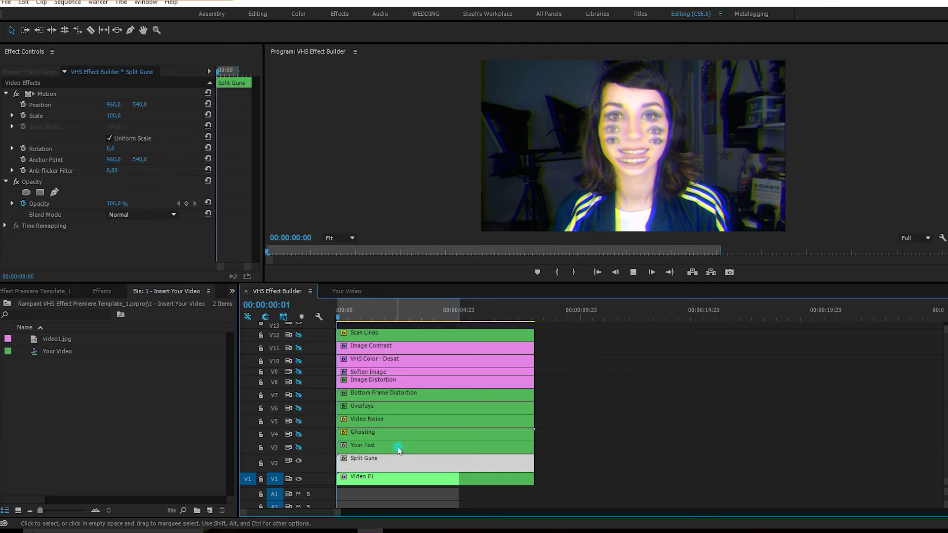
# - Show the Your Text track on V3 and play the sequence from the start
pyautogui.click(298, 448)
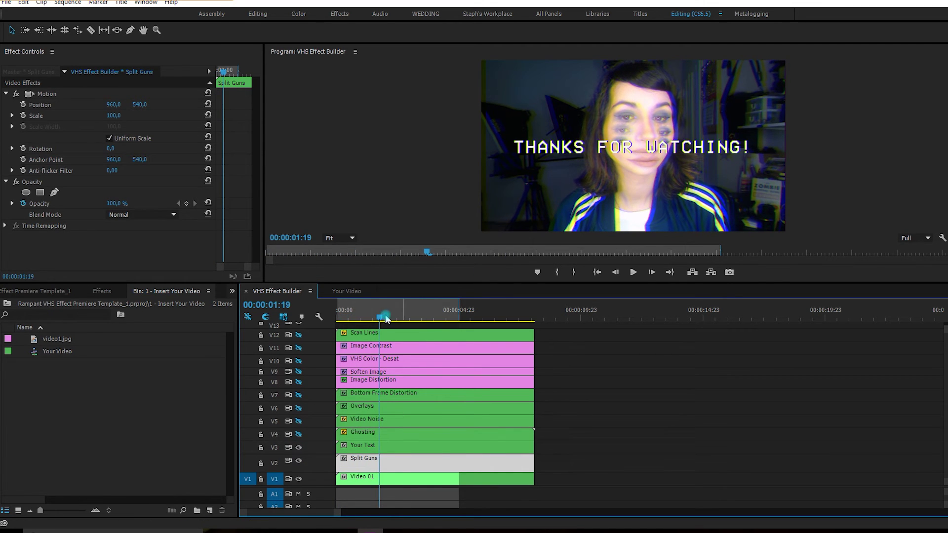
pyautogui.moveTo(387, 320); pyautogui.dragTo(318, 320)
pyautogui.press('space')
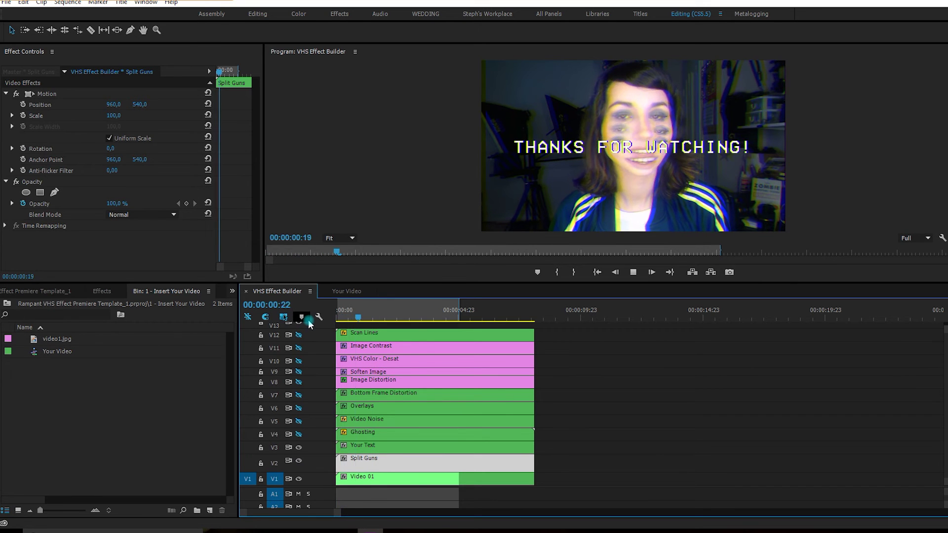
# - Hide the Your Text track, show the Ghosting track on V4, and preview the ghosting effect
pyautogui.click(299, 447)
pyautogui.click(299, 435)
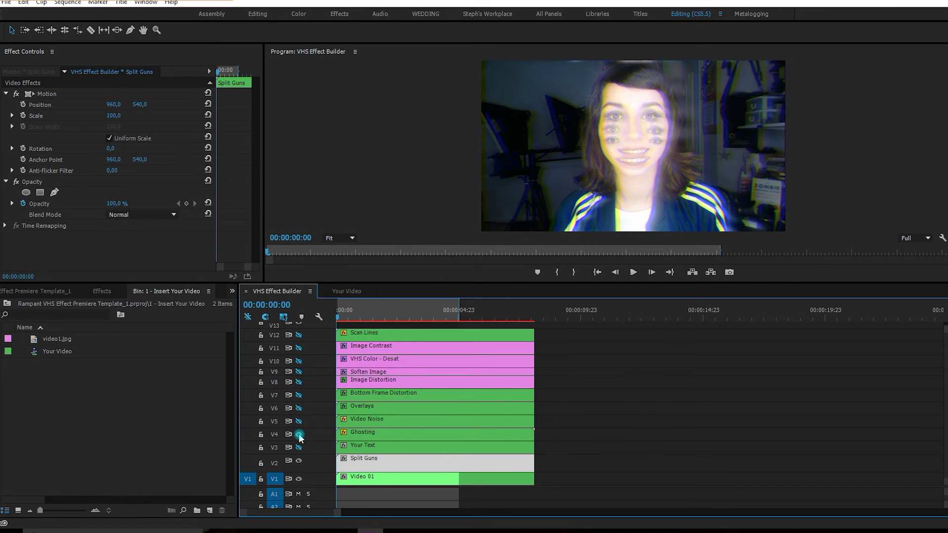
pyautogui.click(390, 320)
pyautogui.press('space')
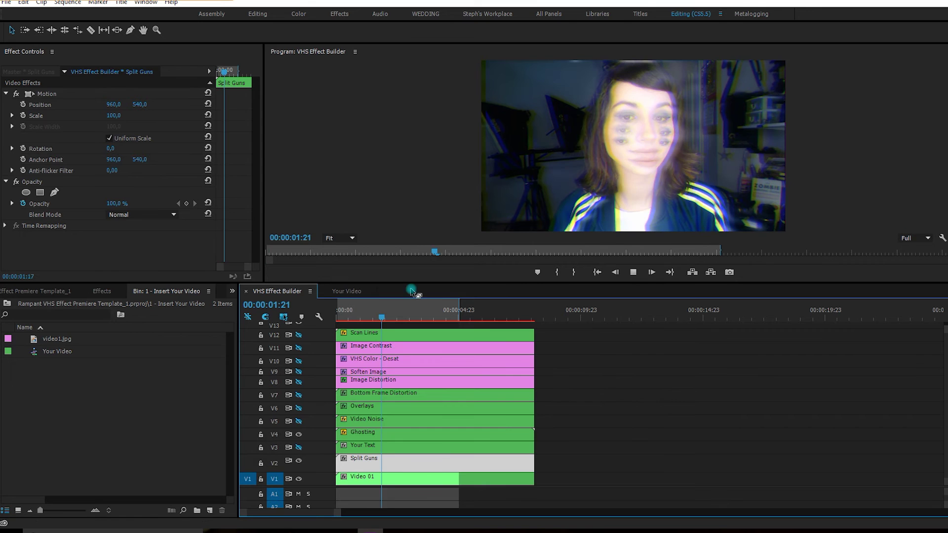
# - Show the Video Noise track on V5, scrub to 00:00:02:21, and toggle the track's visibility to compare the picture
pyautogui.click(299, 422)
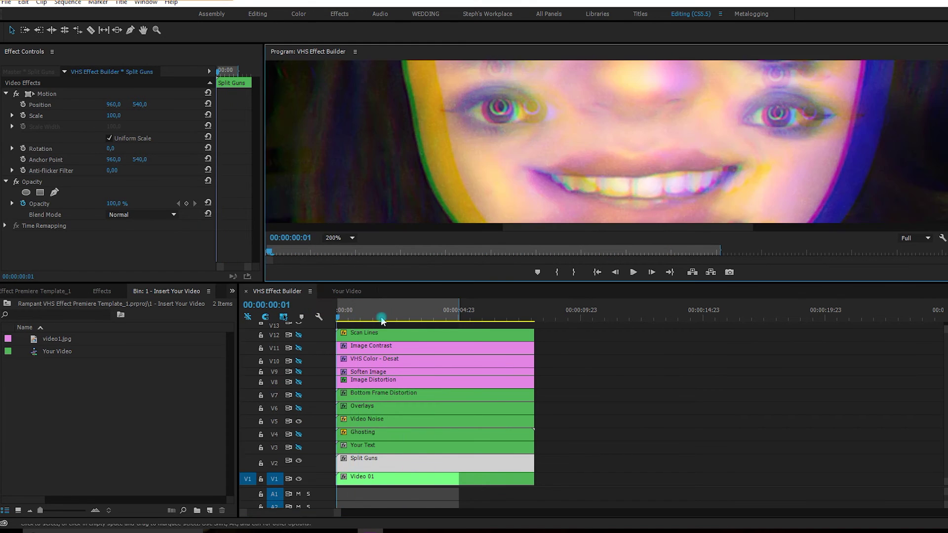
pyautogui.moveTo(382, 317); pyautogui.dragTo(407, 312)
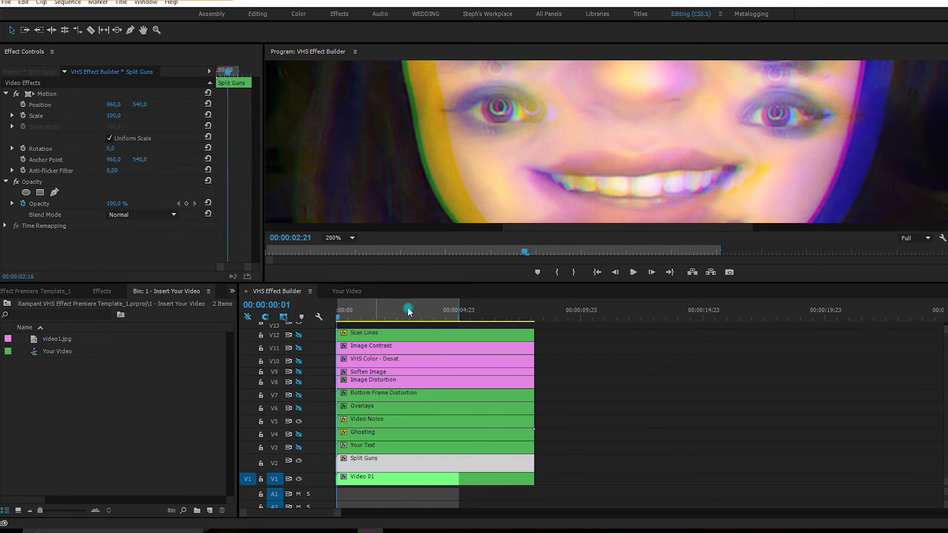
pyautogui.click(298, 421)
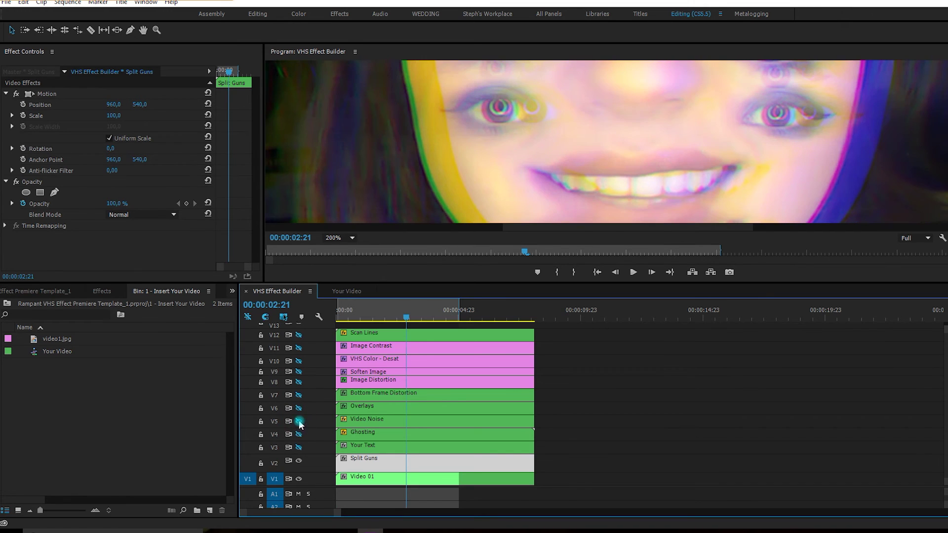
pyautogui.click(299, 423)
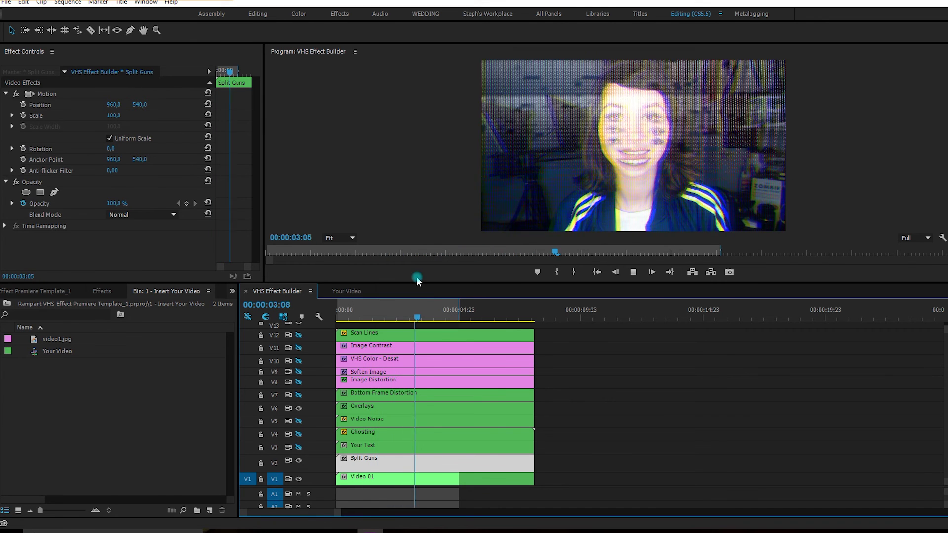
# - Show the Bottom Frame Distortion track on V7 and preview its effect from the start of the sequence
pyautogui.press('space')
pyautogui.click(299, 396)
pyautogui.moveTo(373, 303); pyautogui.dragTo(324, 316)
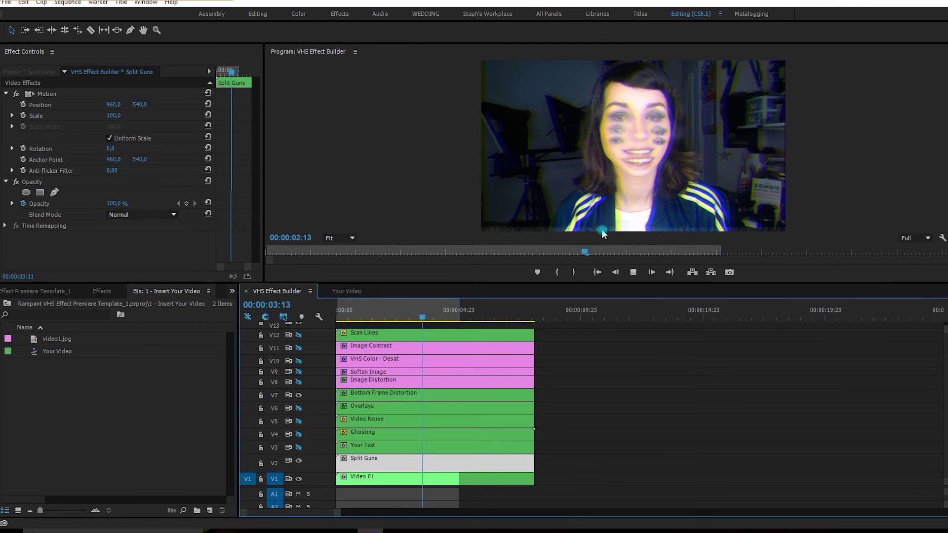
pyautogui.press('space')
# - Show the Image Distortion track on V8 and play the sequence from the start to 00:00:03:00
pyautogui.click(299, 383)
pyautogui.moveTo(348, 314); pyautogui.dragTo(325, 318)
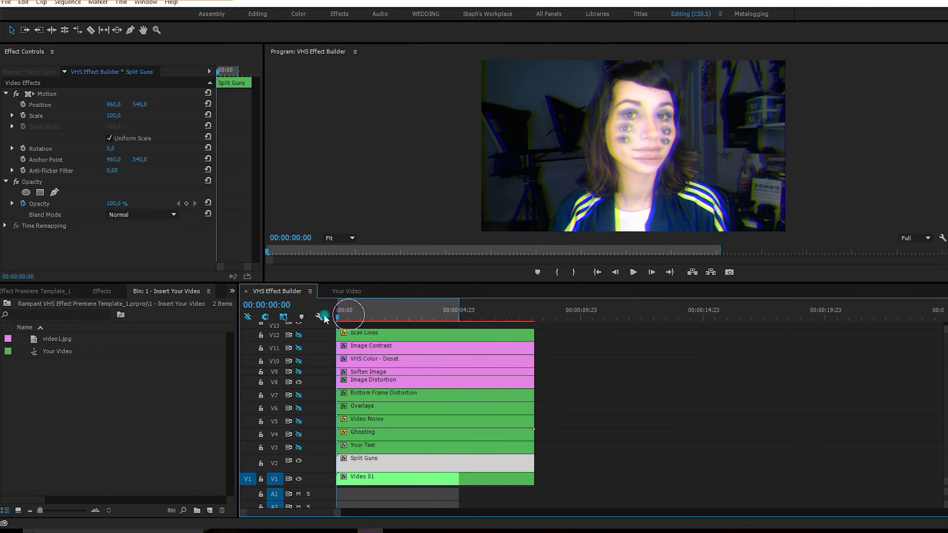
pyautogui.press('space')
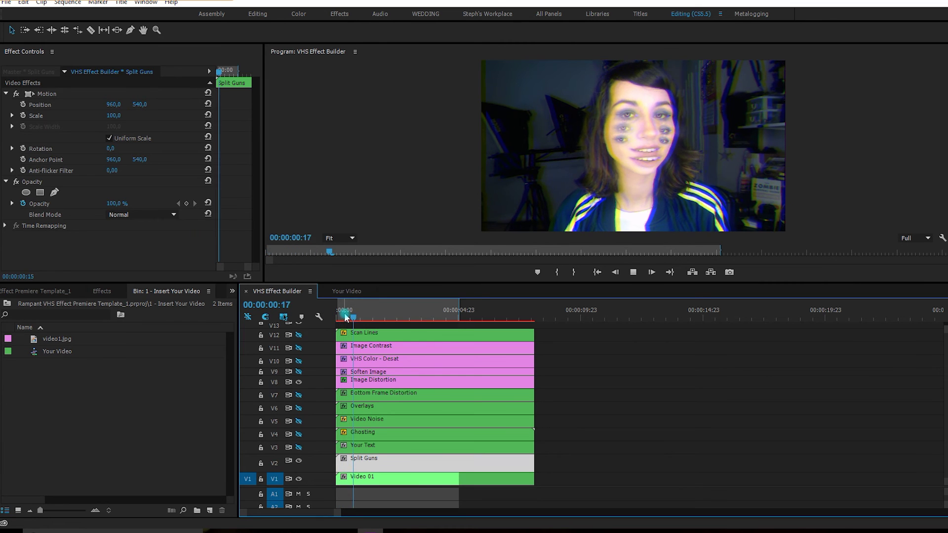
pyautogui.press('space')
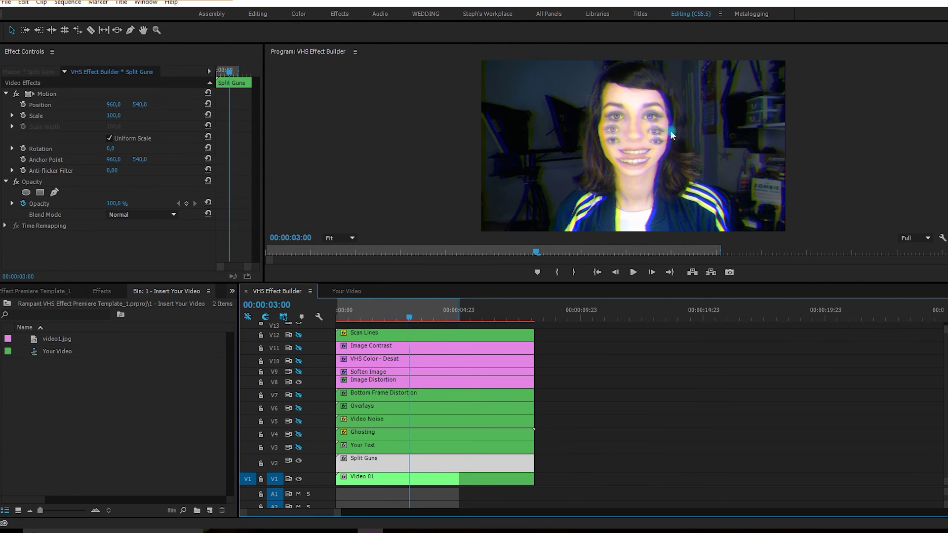
# - Magnify the program preview to 200% and play the sequence from the start
pyautogui.click(345, 240)
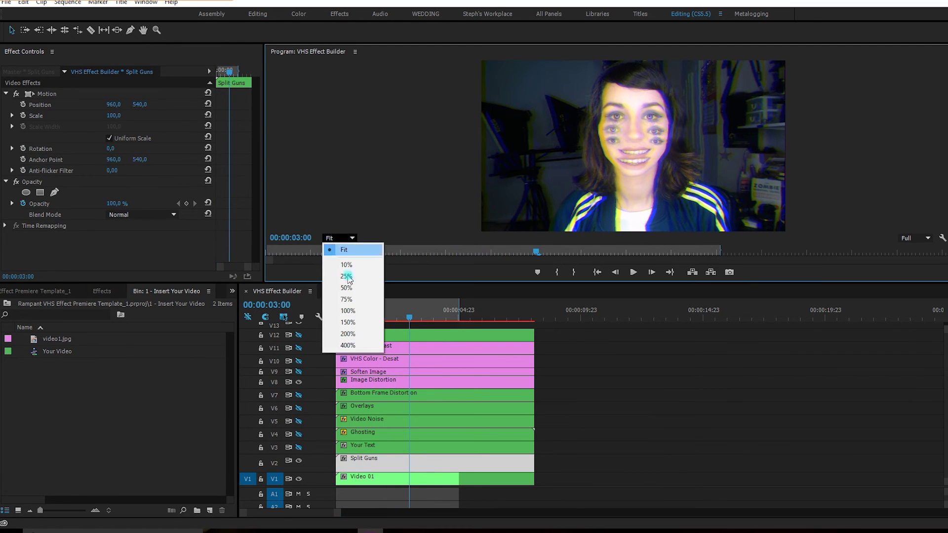
pyautogui.click(353, 339)
pyautogui.moveTo(360, 314); pyautogui.dragTo(288, 313)
pyautogui.press('space')
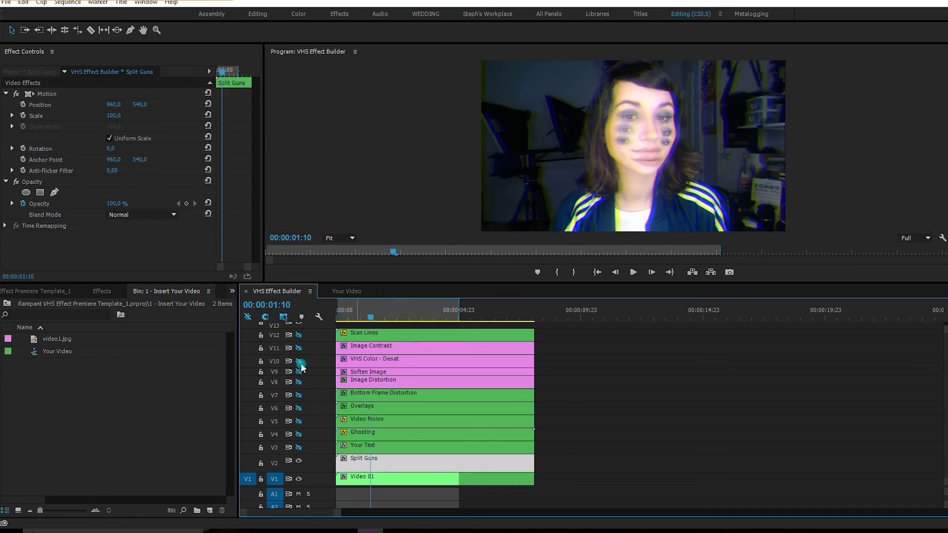
# - Show the VHS Color - Desat track on V10 and play the sequence from the start
pyautogui.click(297, 362)
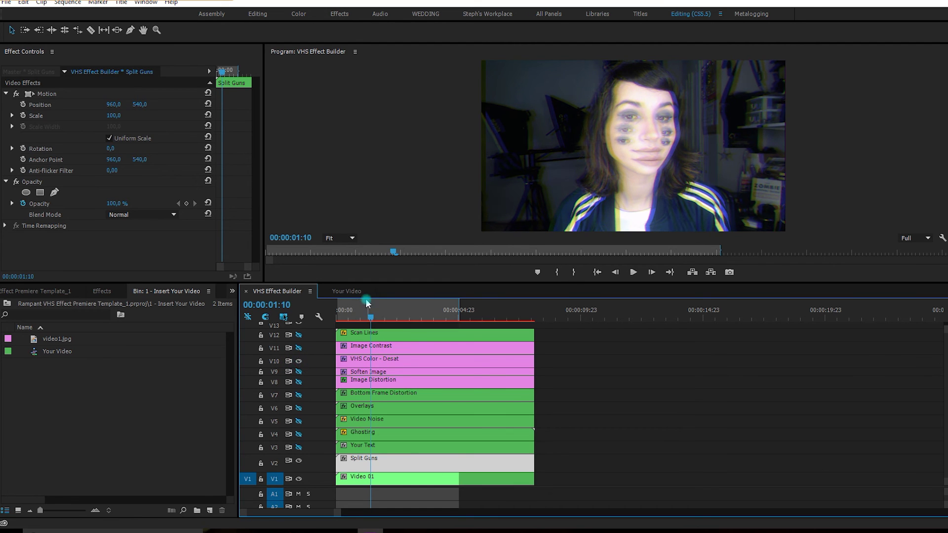
pyautogui.moveTo(353, 315); pyautogui.dragTo(325, 322)
pyautogui.press('space')
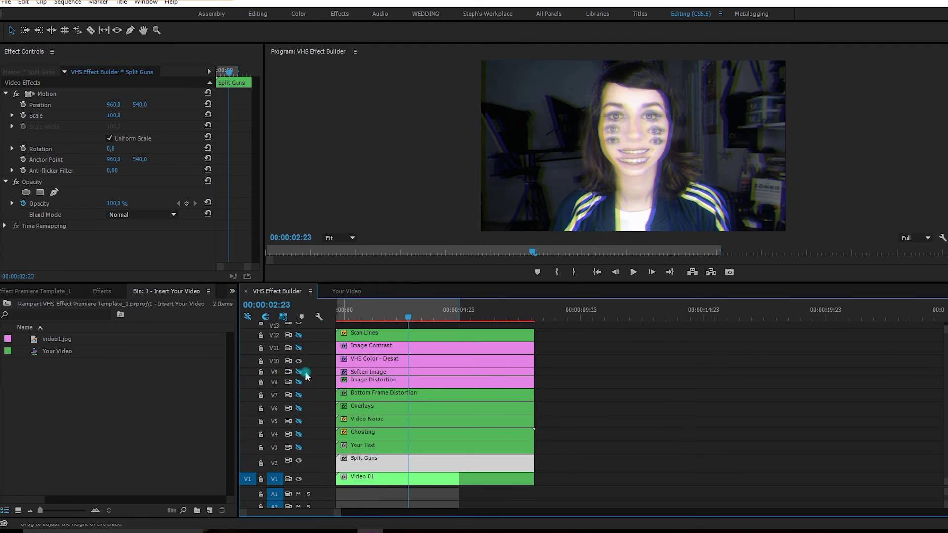
# - Show the Image Contrast track on V11 and preview its effect from the start of the sequence
pyautogui.click(299, 349)
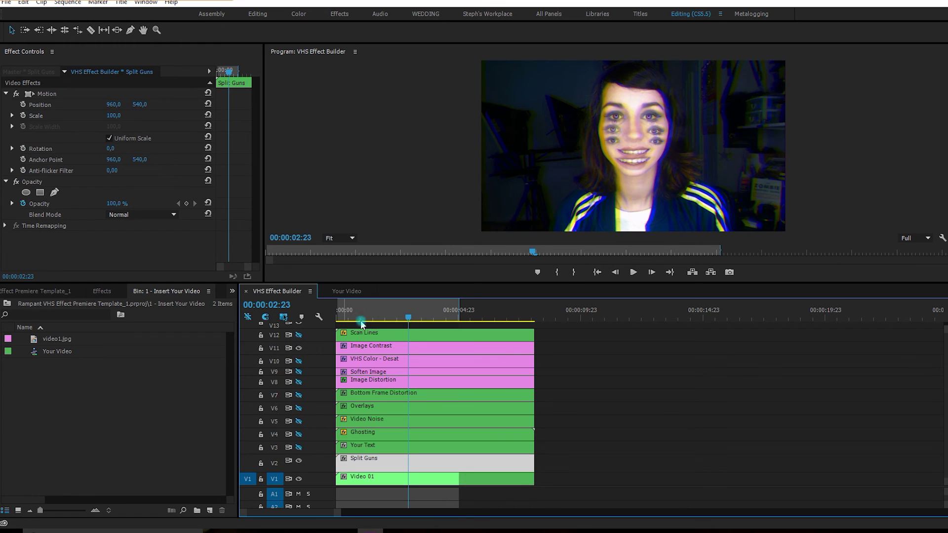
pyautogui.moveTo(379, 317); pyautogui.dragTo(302, 316)
pyautogui.press('space')
pyautogui.press('space')
# - Hide the Image Contrast track on V11 and show the Scan Lines track on V12
pyautogui.click(299, 349)
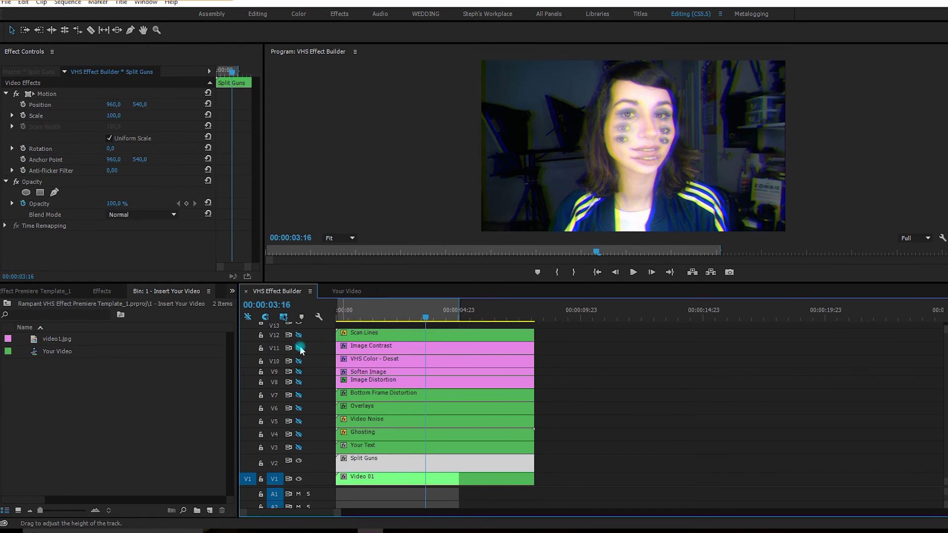
pyautogui.click(298, 349)
pyautogui.click(299, 336)
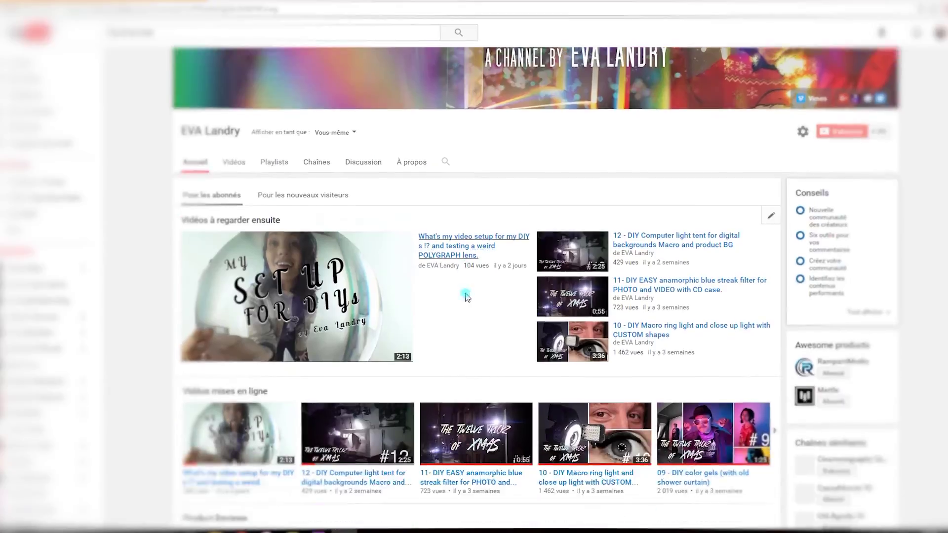
pyautogui.scroll(-3, 477, 321)
pyautogui.scroll(-3, 479, 333)
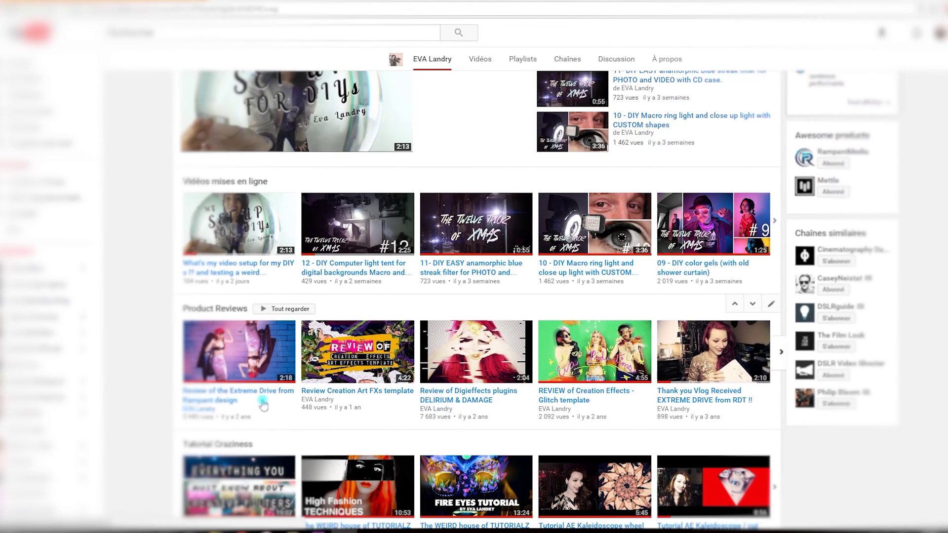